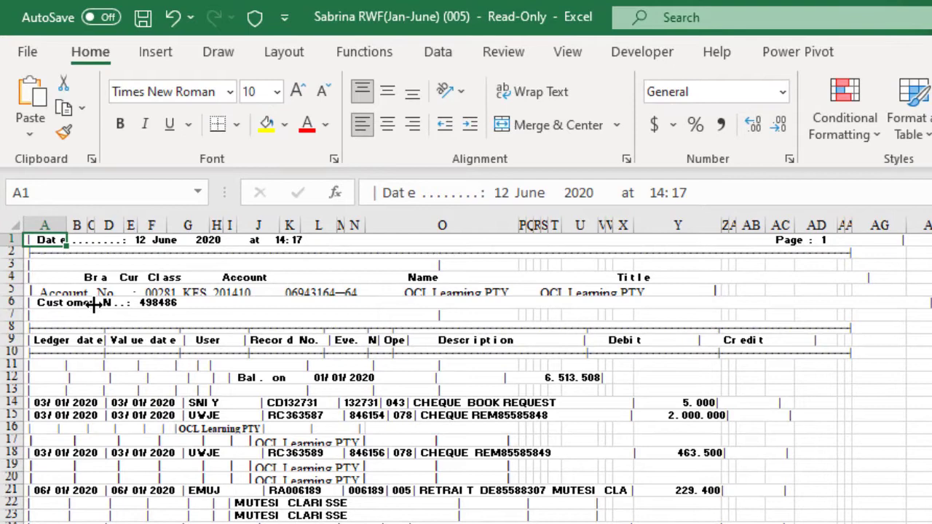
Select the entire worksheet and unmerge all merged cells via Merge & Center > Unmerge Cells.
key(ctrl+a)
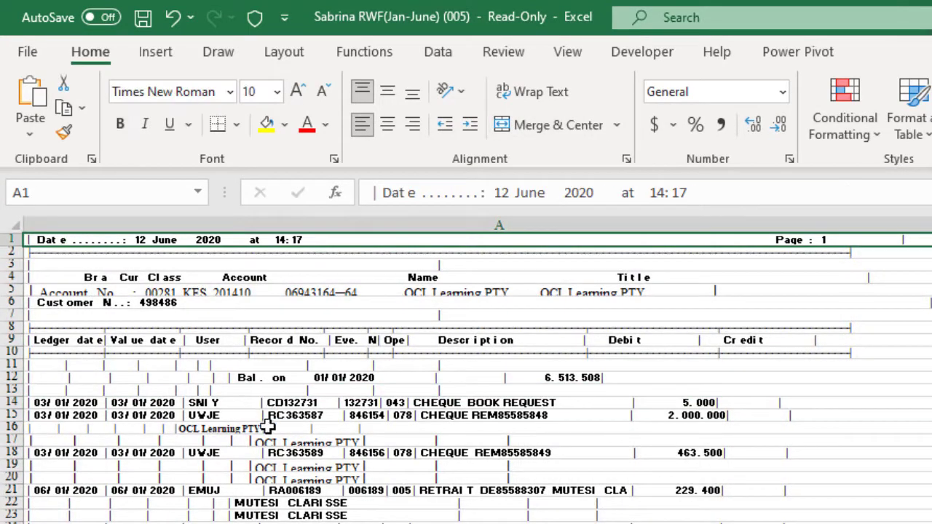
click(348, 423)
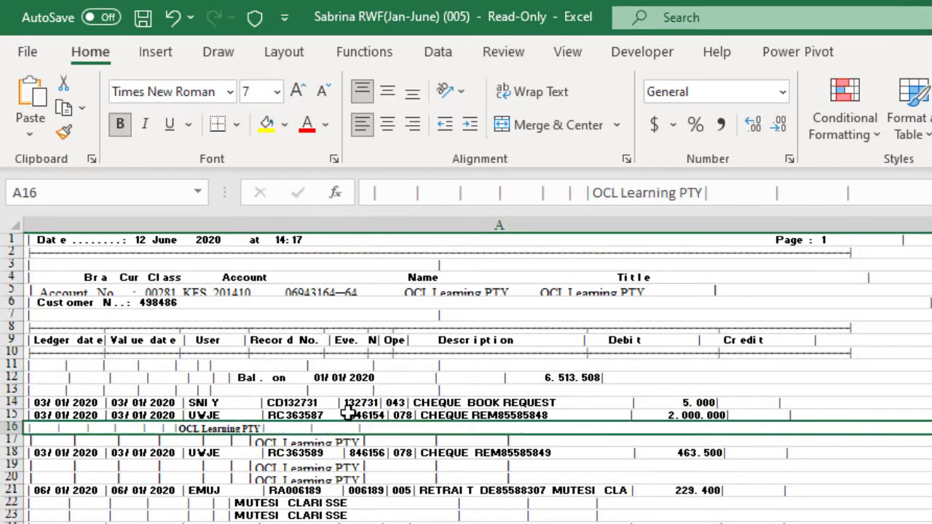
click(349, 414)
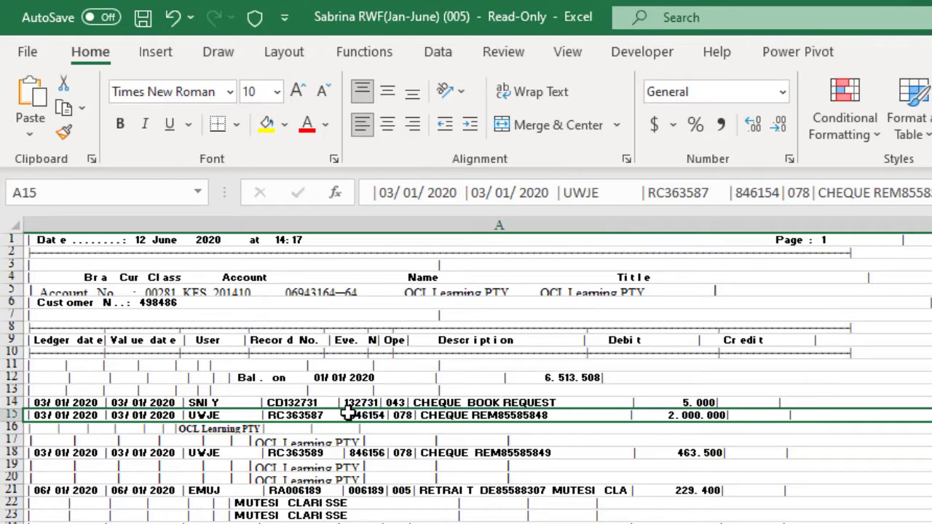
click(15, 222)
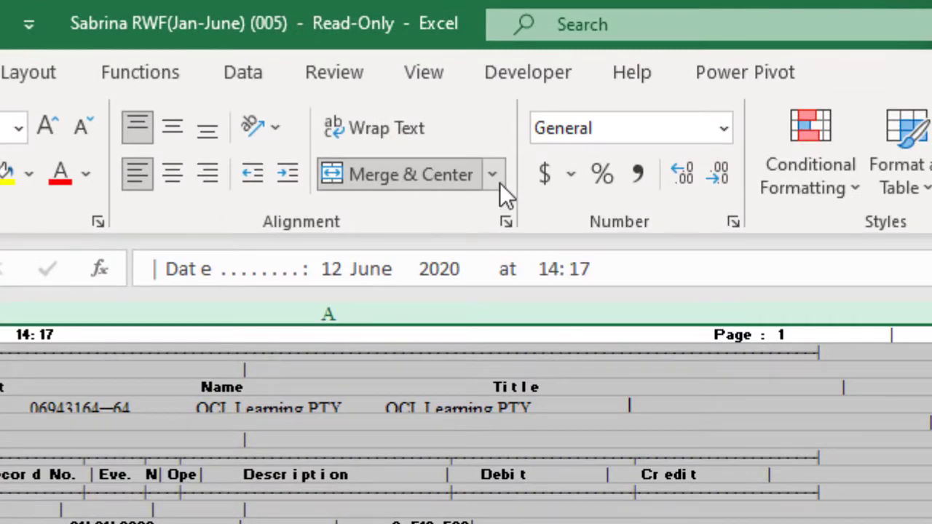
click(494, 175)
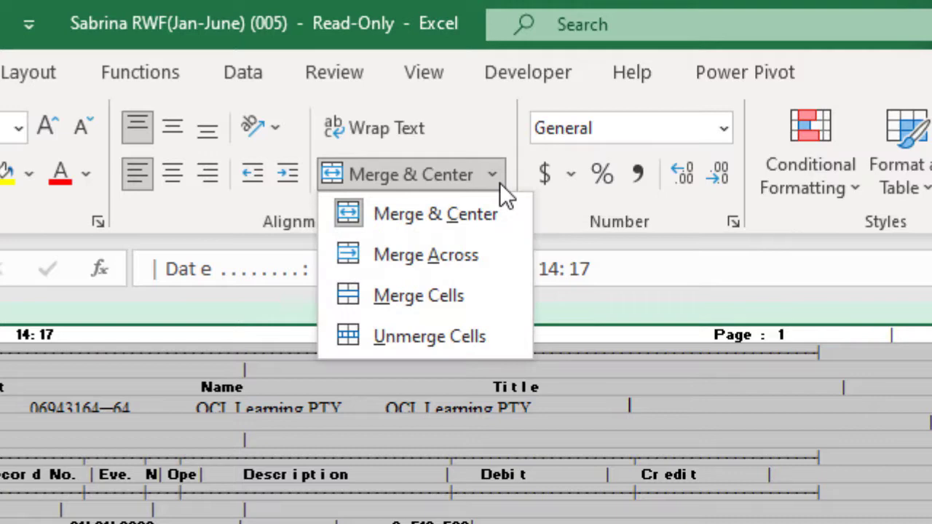
click(440, 336)
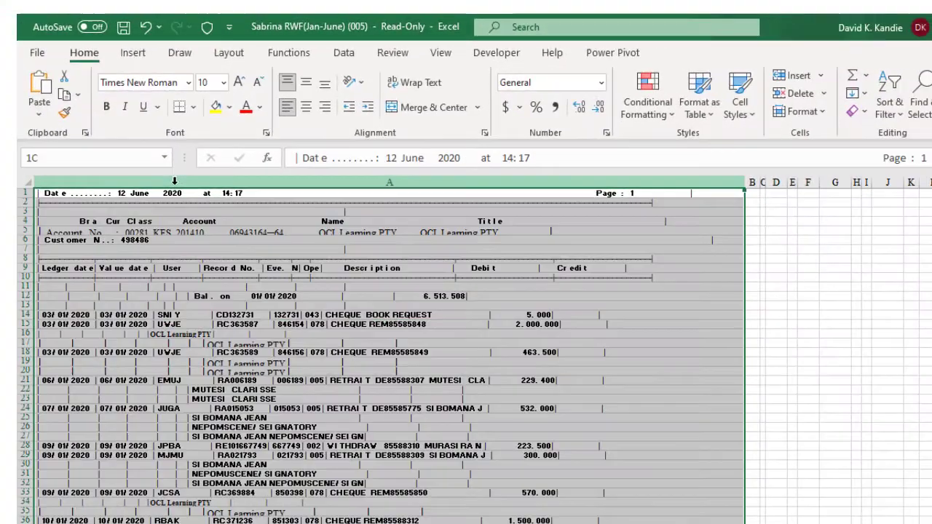
Create a table from column A via Data > From Table/Range and load it into Power Query, accepting the header truncation warning.
click(173, 183)
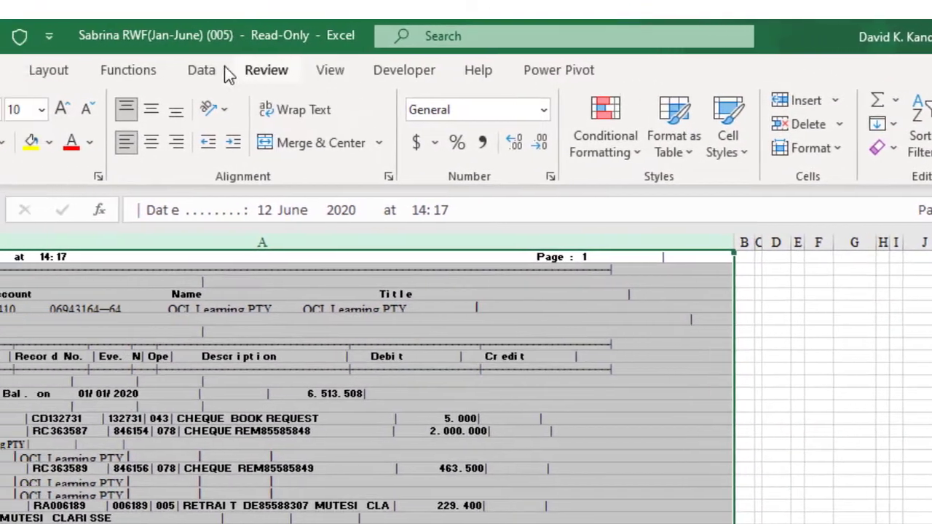
click(413, 69)
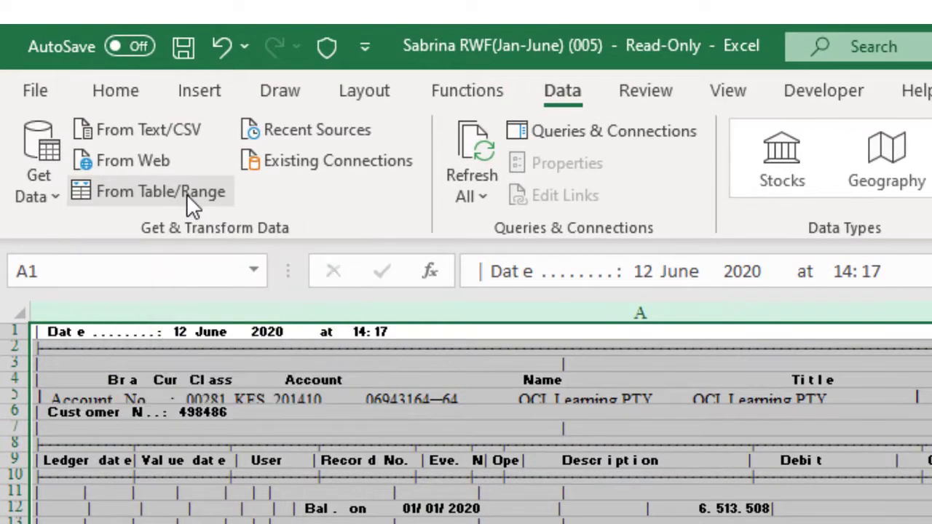
click(187, 194)
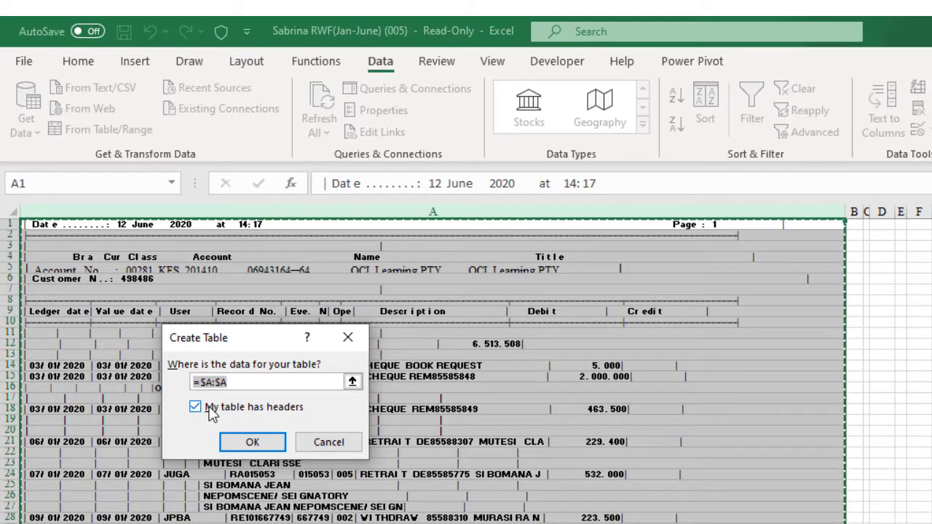
click(252, 442)
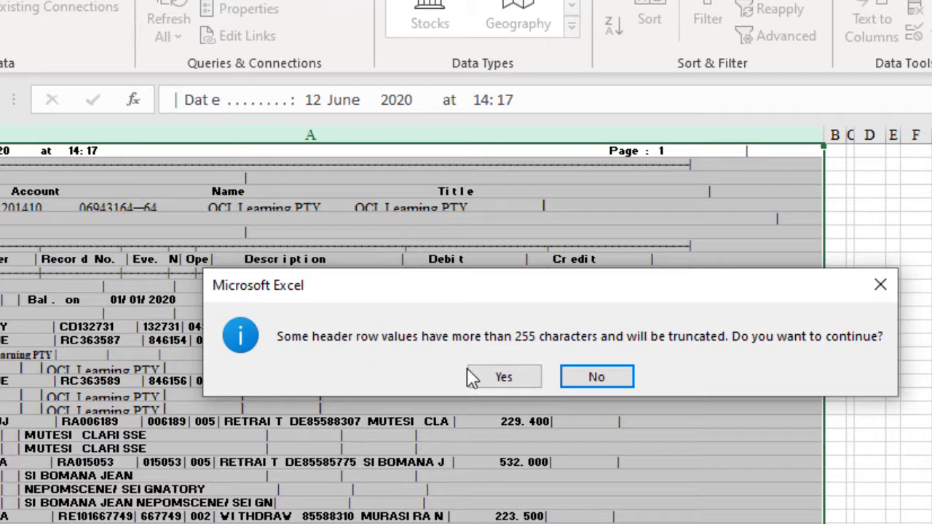
click(504, 376)
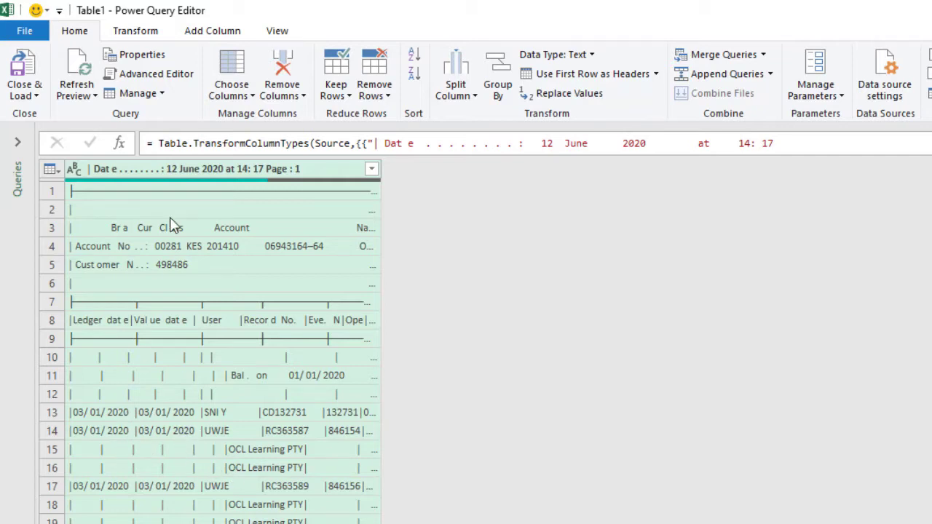
Rename the statement column, then split it by the custom | delimiter at each occurrence.
double_click(146, 169)
key(Return)
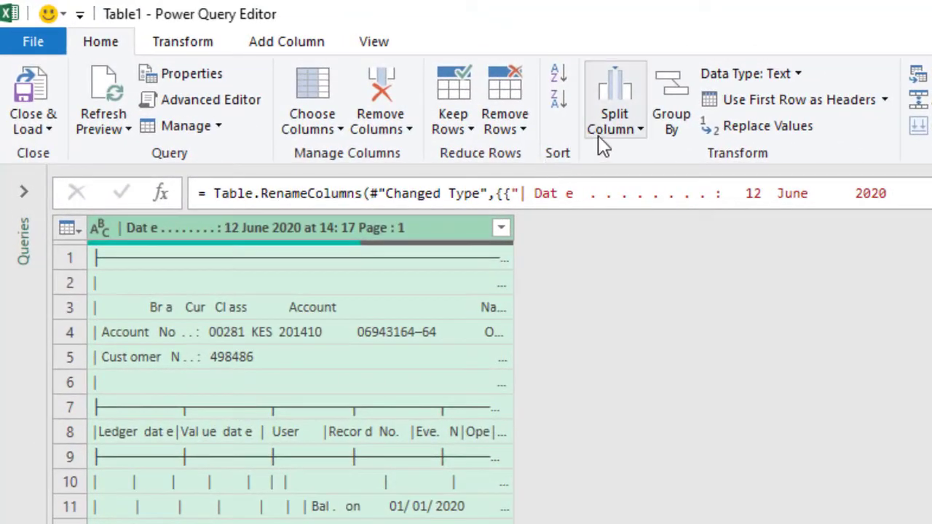
click(614, 120)
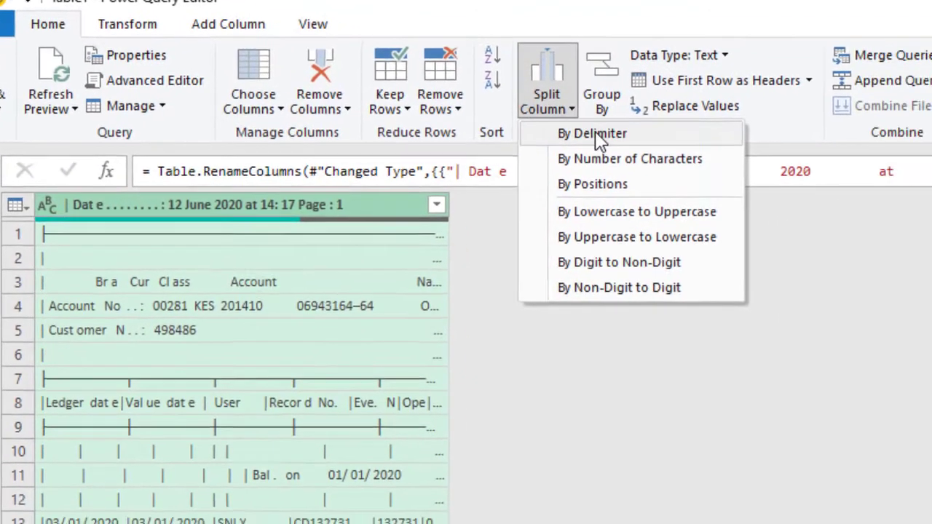
click(601, 134)
text(|)
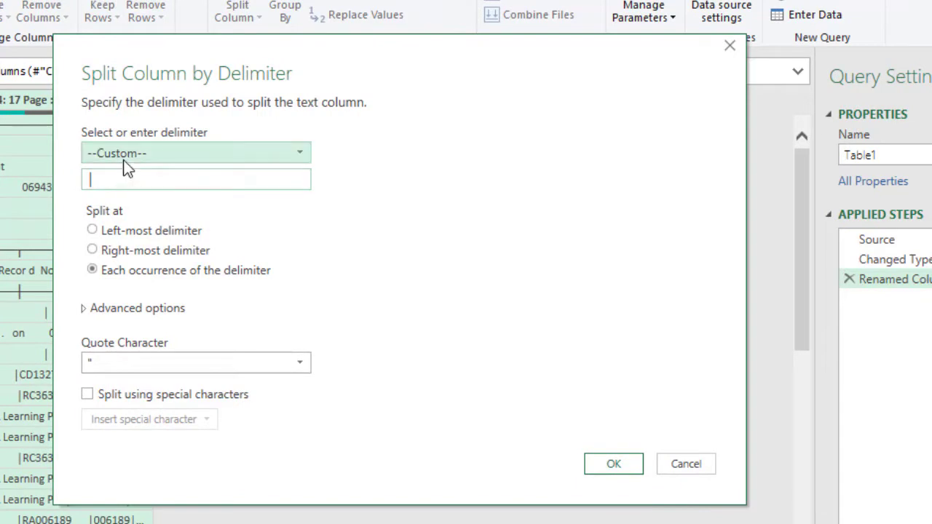
key(Return)
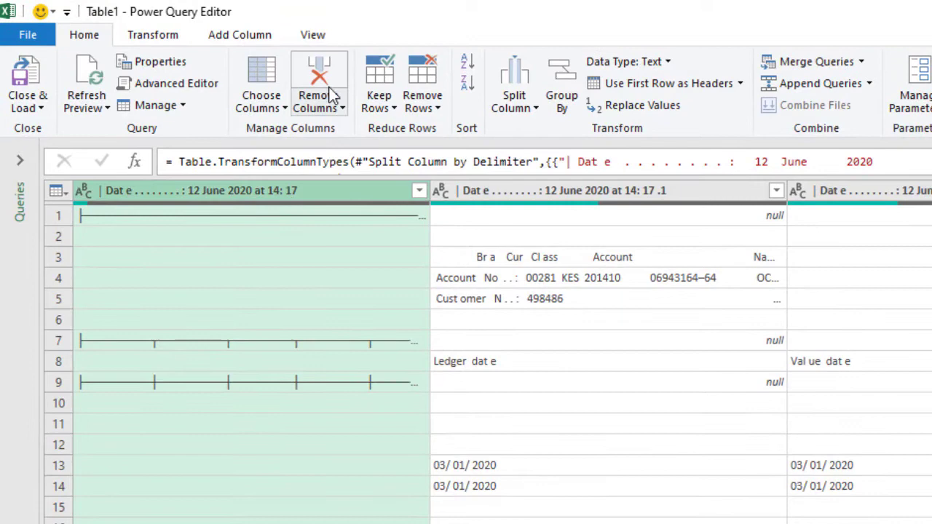
Remove the first divider column and delete the top seven rows above the field labels.
click(320, 76)
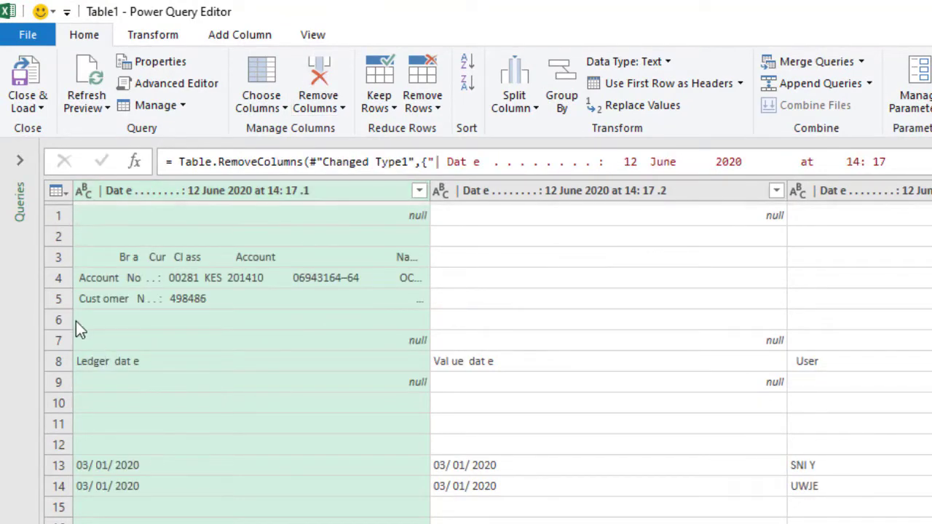
click(58, 340)
click(59, 362)
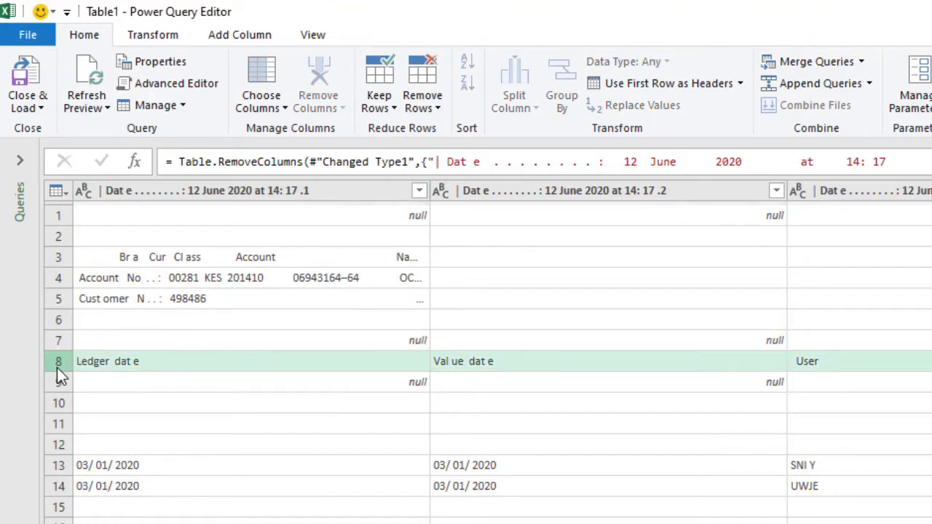
click(218, 236)
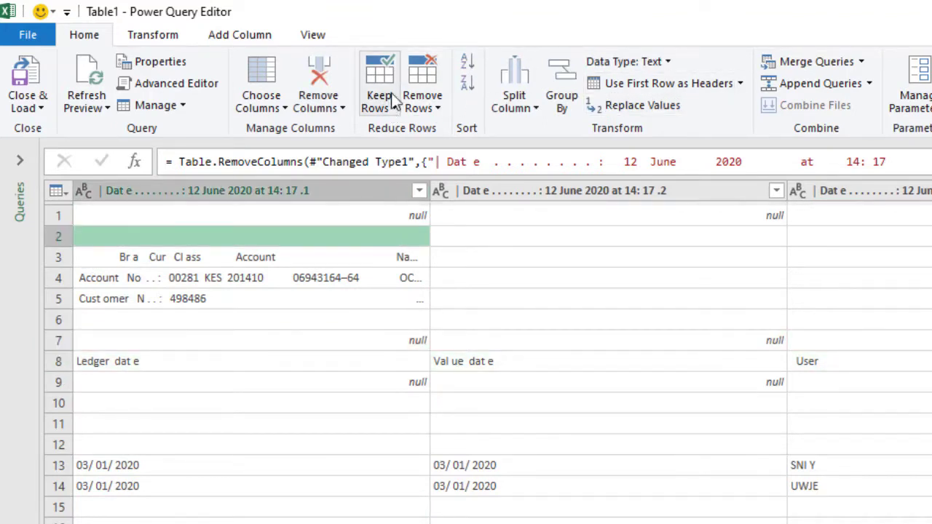
click(425, 83)
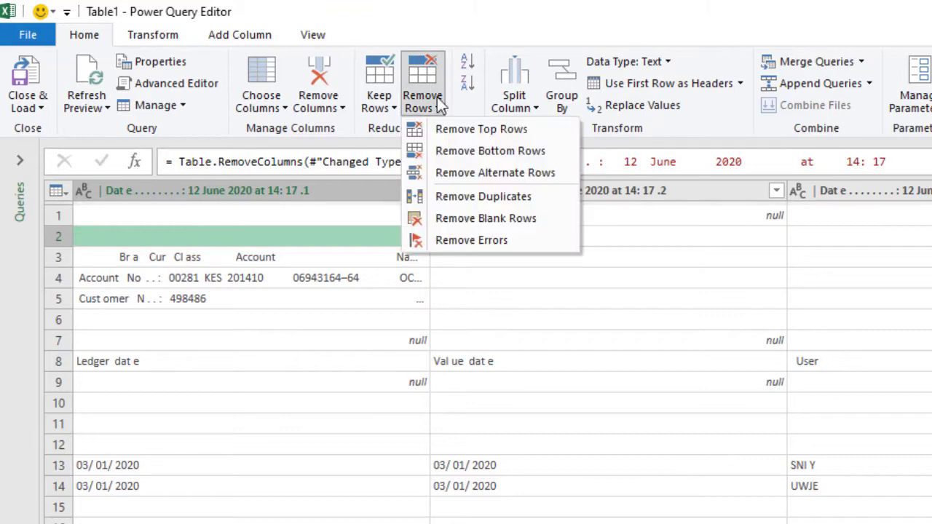
key(Escape)
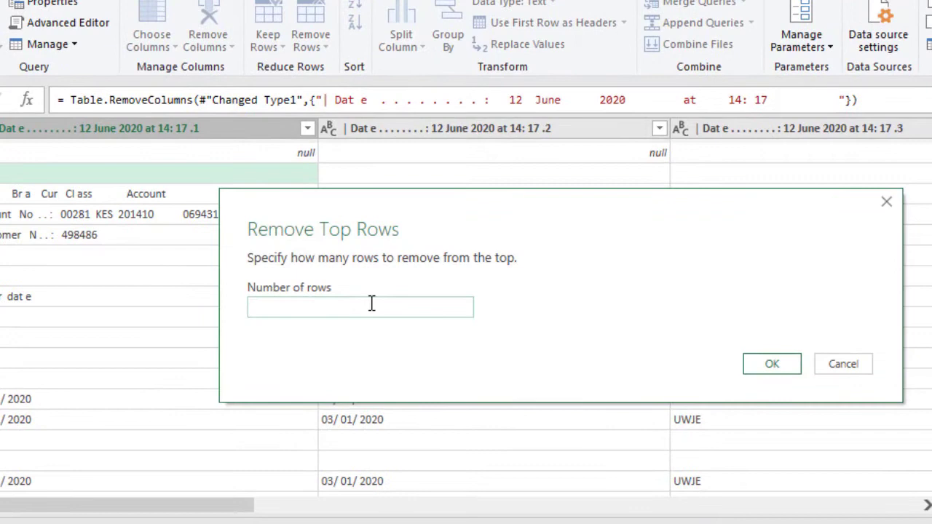
text(7)
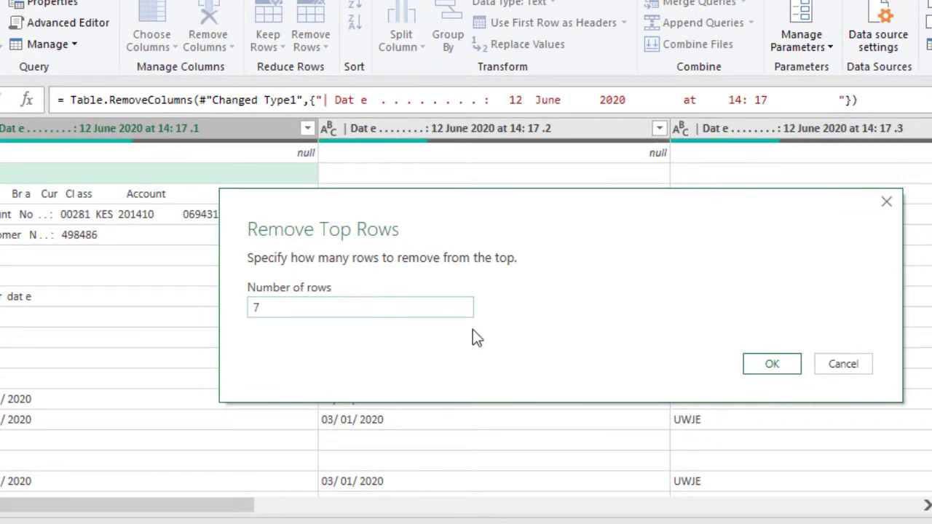
click(772, 364)
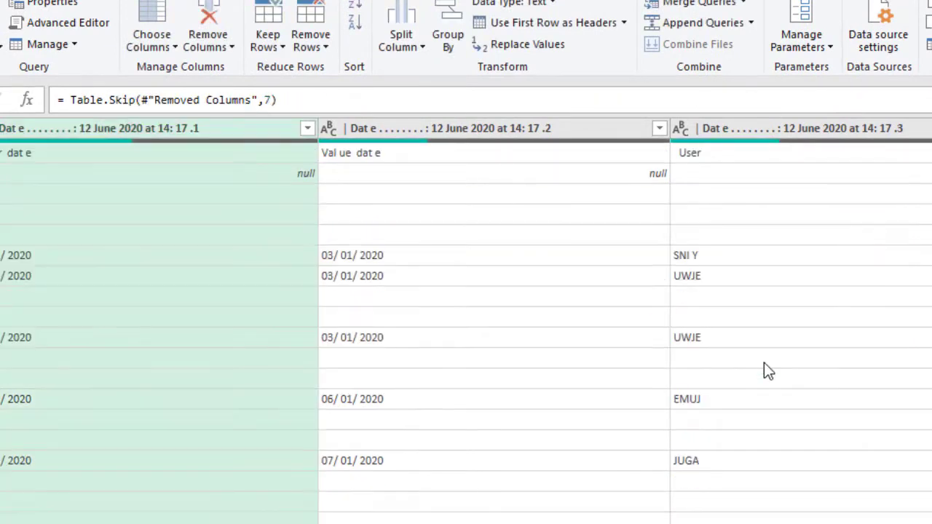
Promote the first row to column headers (Description, Debit, Credit...).
click(53, 156)
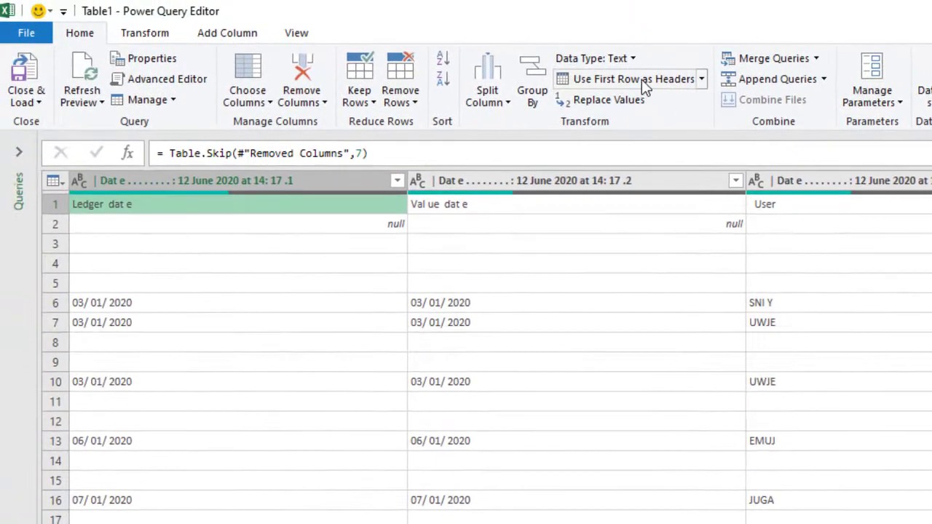
click(638, 78)
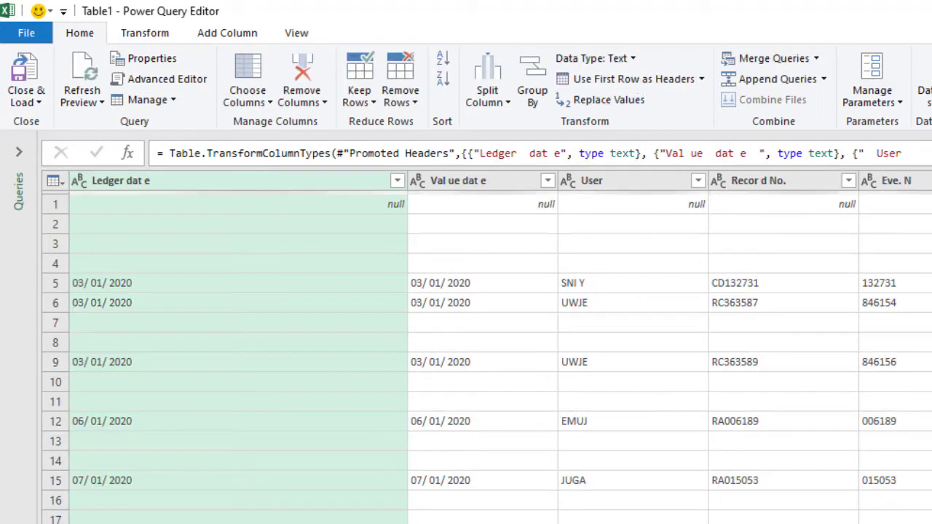
click(178, 262)
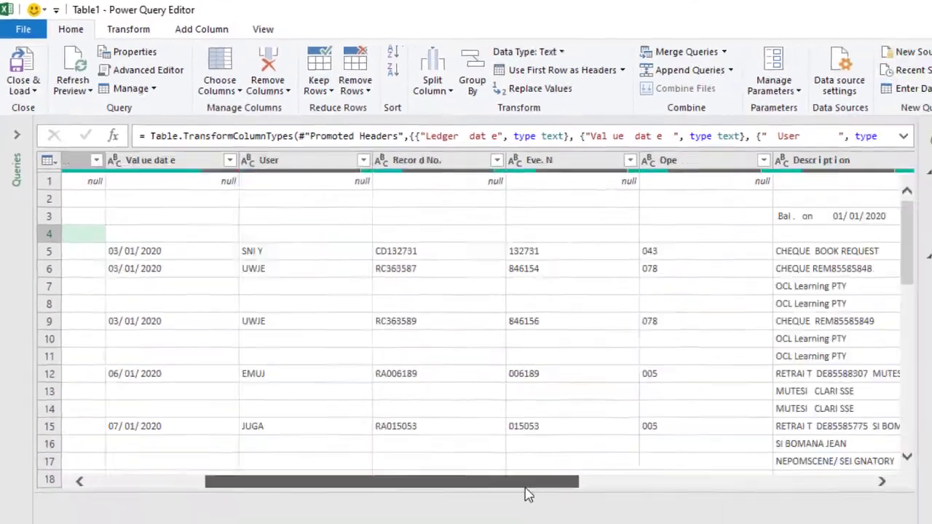
drag(451, 495, 582, 495)
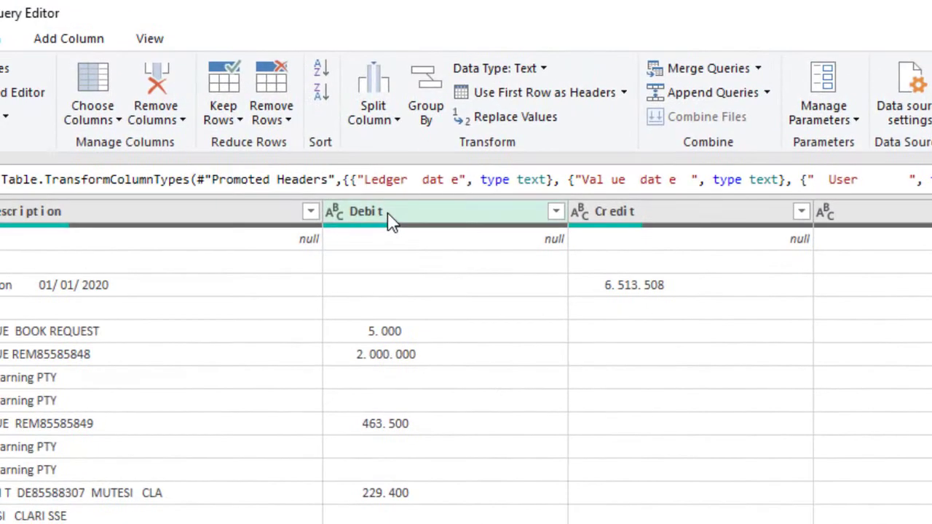
In Debit and Credit, replace spaces and then dots with nothing to strip the separators.
click(387, 219)
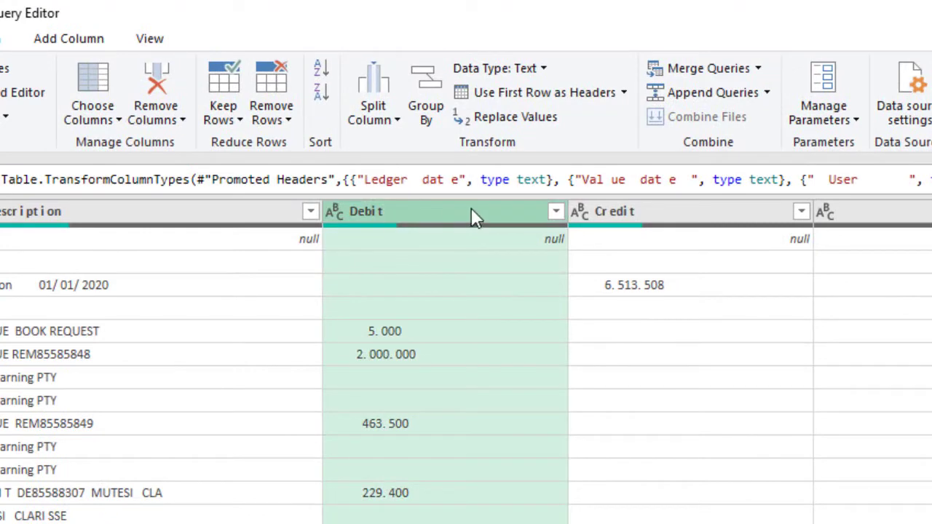
ctrl+click(597, 211)
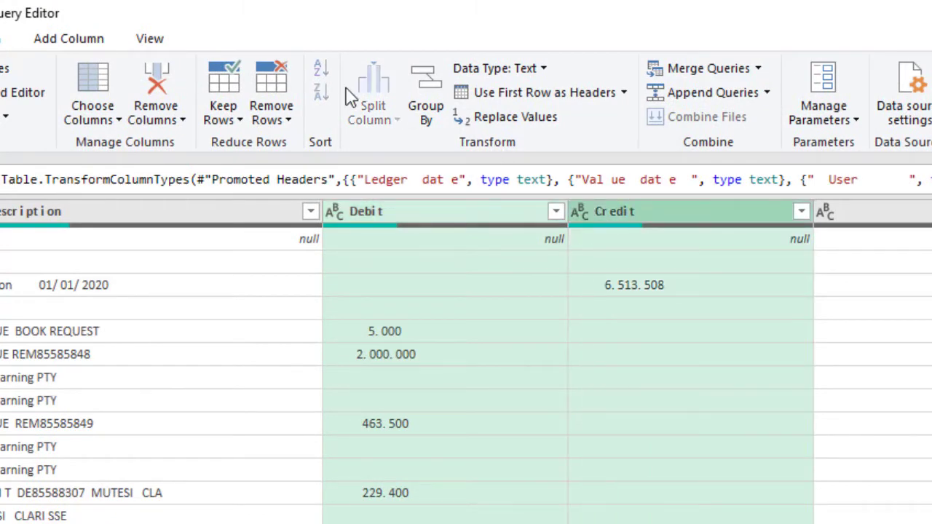
click(515, 117)
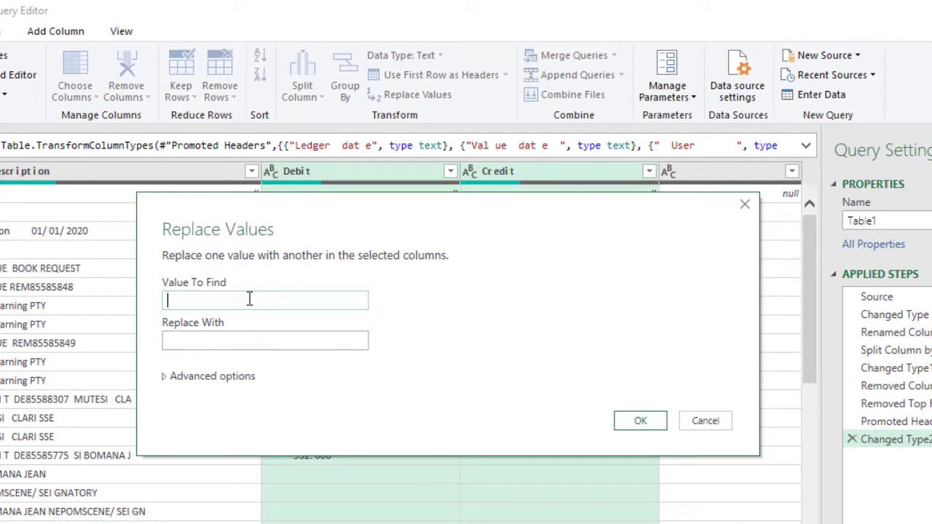
click(193, 340)
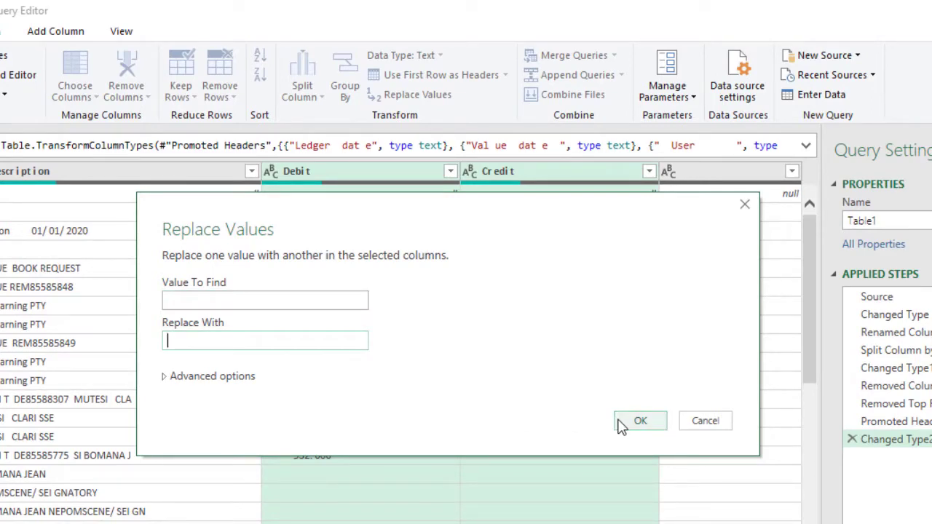
click(640, 421)
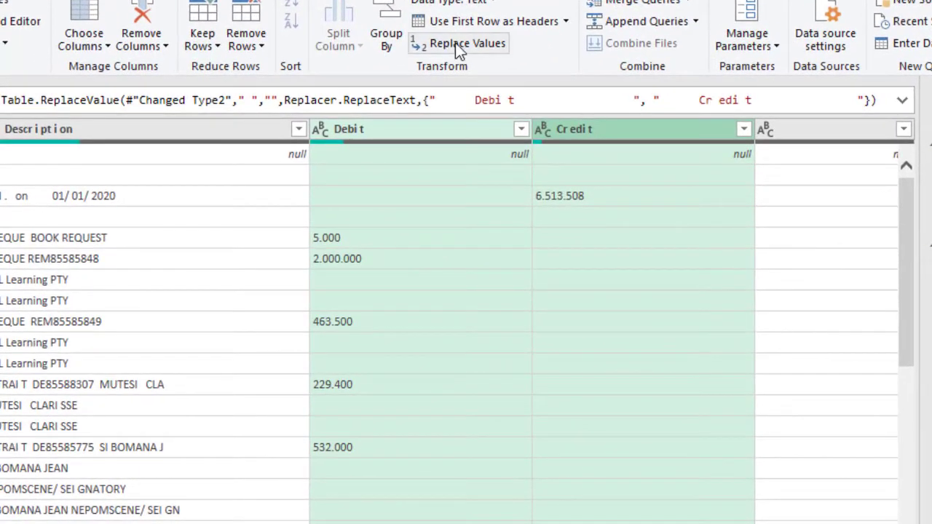
click(455, 42)
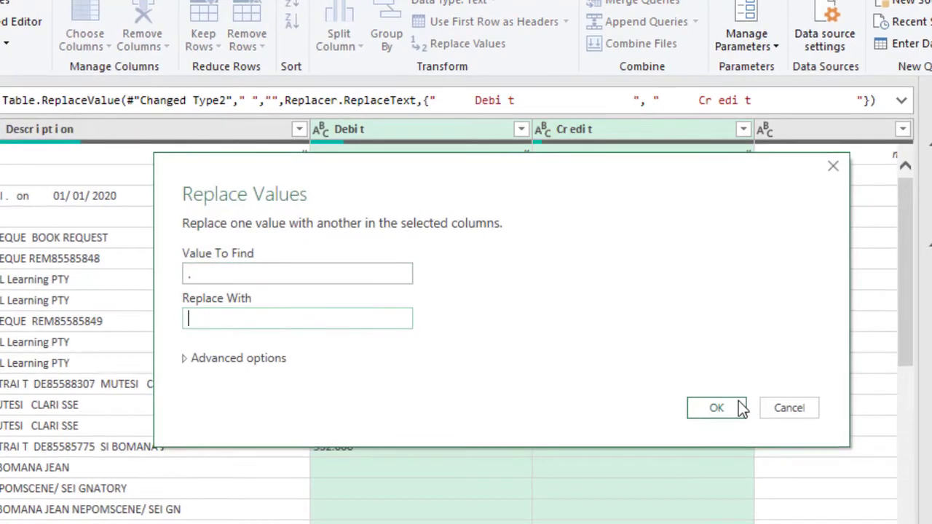
click(717, 408)
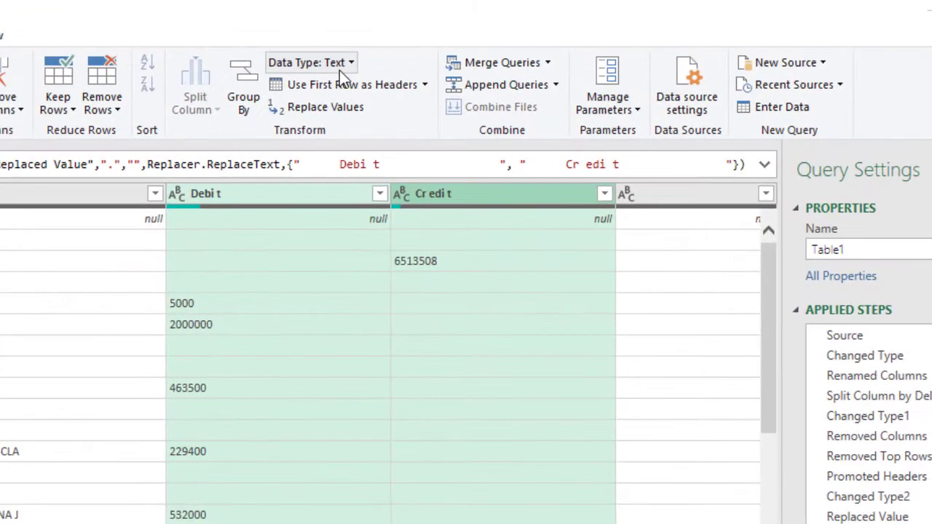
Change the Debit and Credit data type to Whole Number.
click(481, 46)
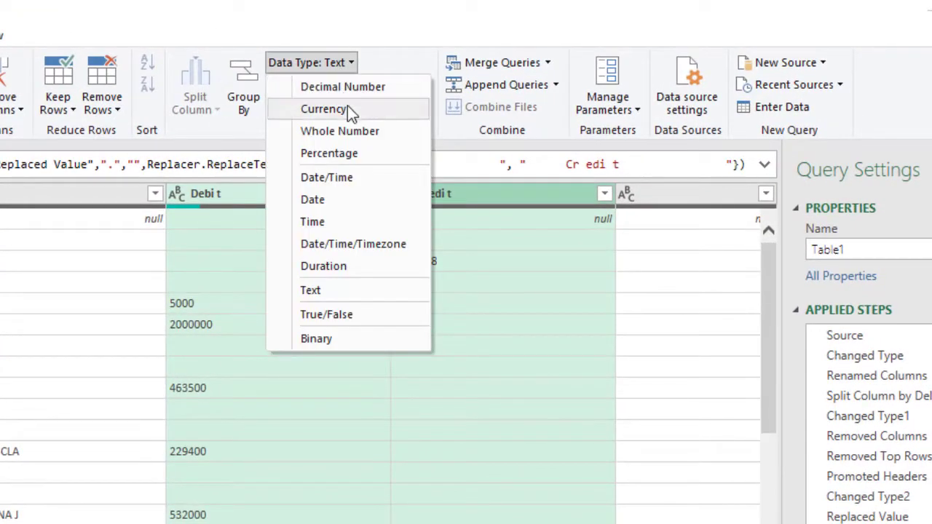
click(340, 131)
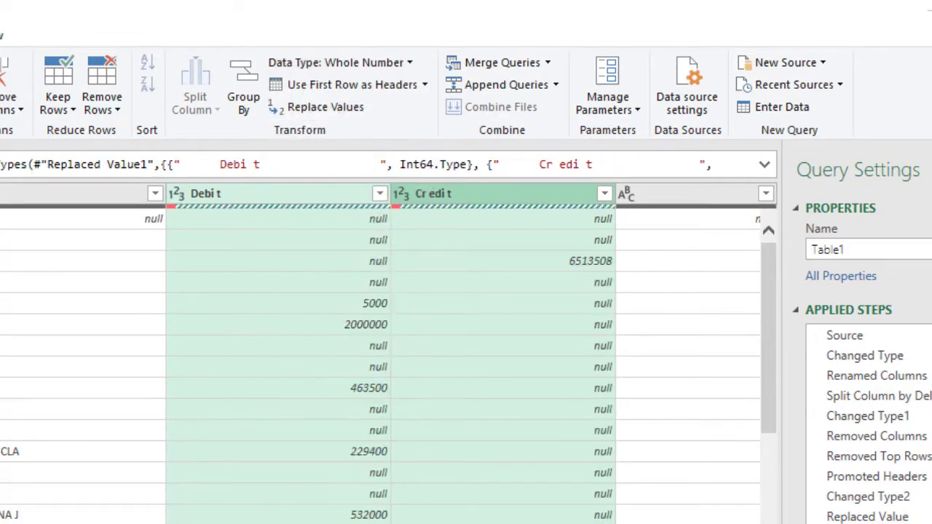
scroll(393, 350, left, 5)
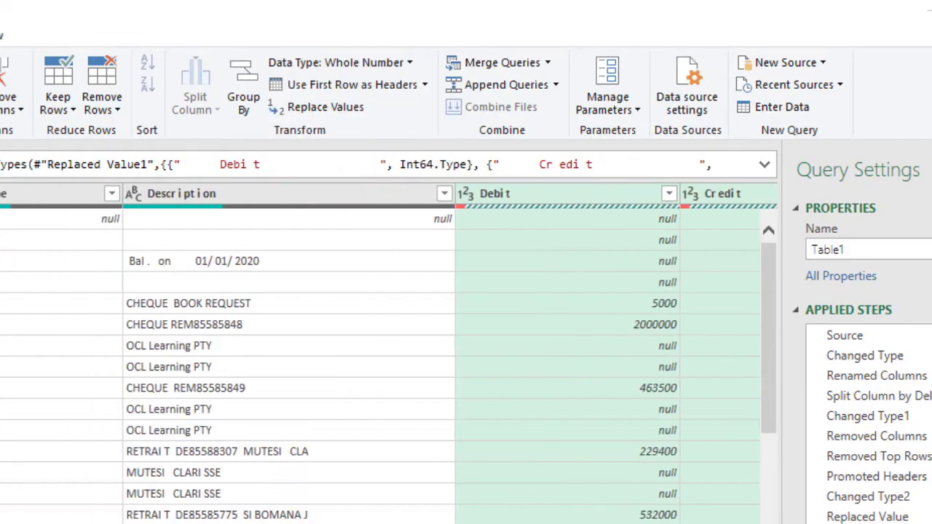
scroll(394, 350, left, 5)
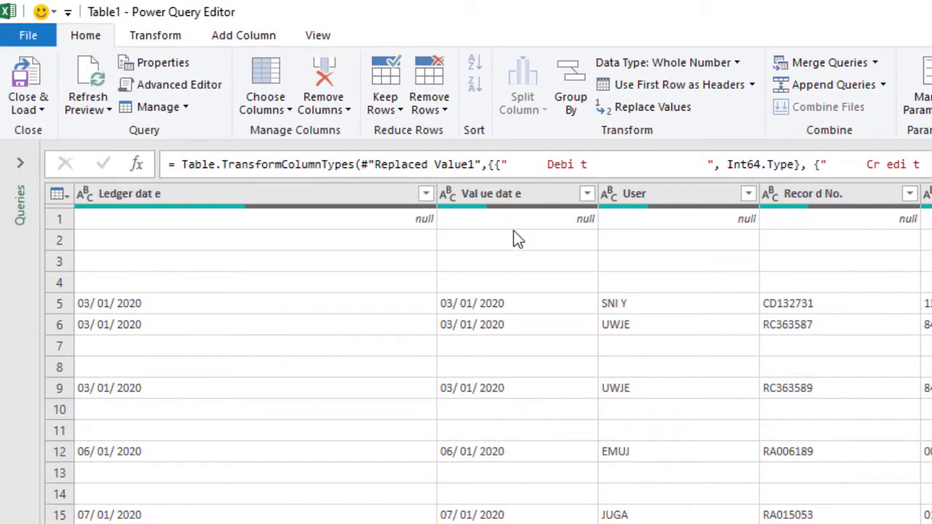
Filter the Value date column to uncheck (null), (blank) and all empty entries, keeping only dated rows.
click(590, 193)
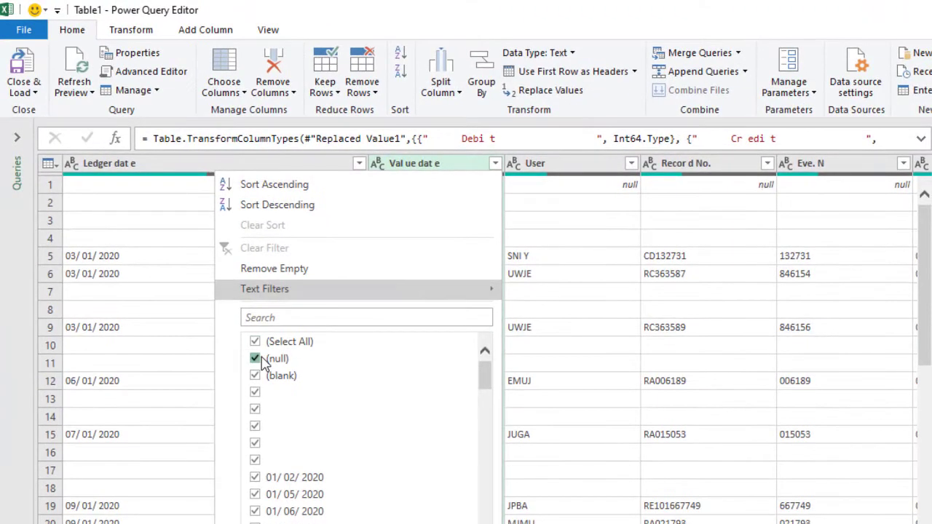
click(256, 361)
click(257, 378)
click(255, 393)
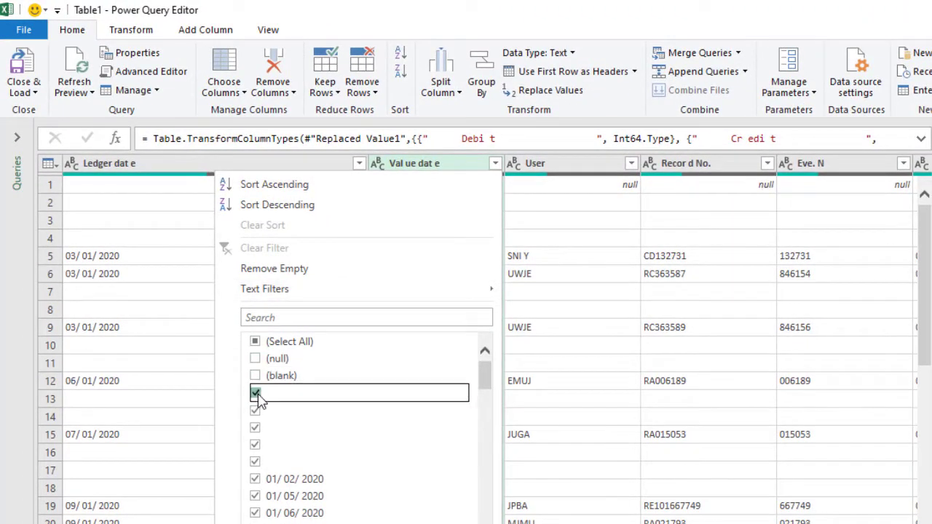
click(255, 410)
click(255, 428)
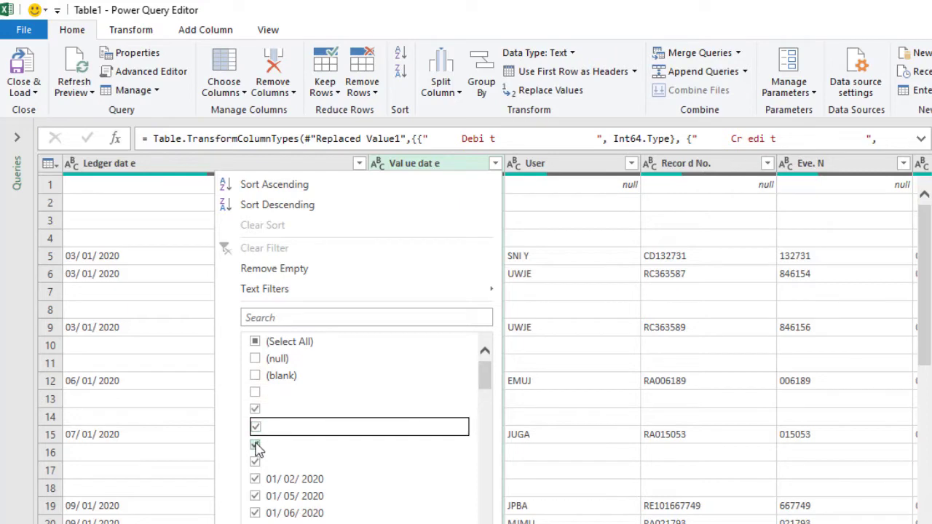
click(256, 445)
click(256, 462)
click(256, 445)
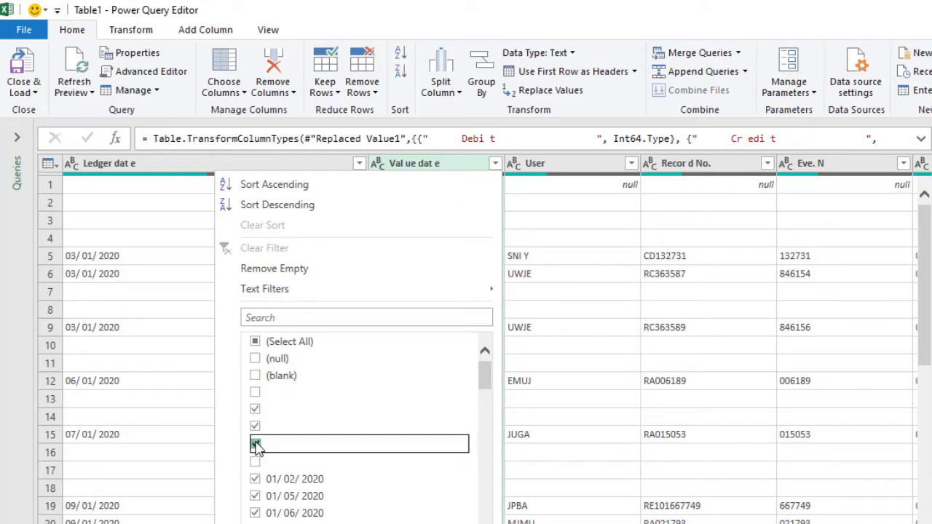
click(255, 427)
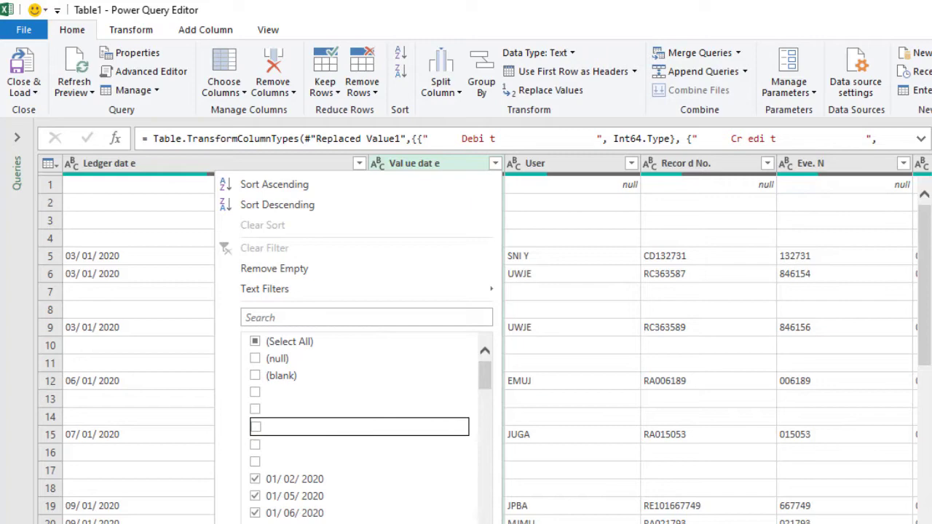
key(Return)
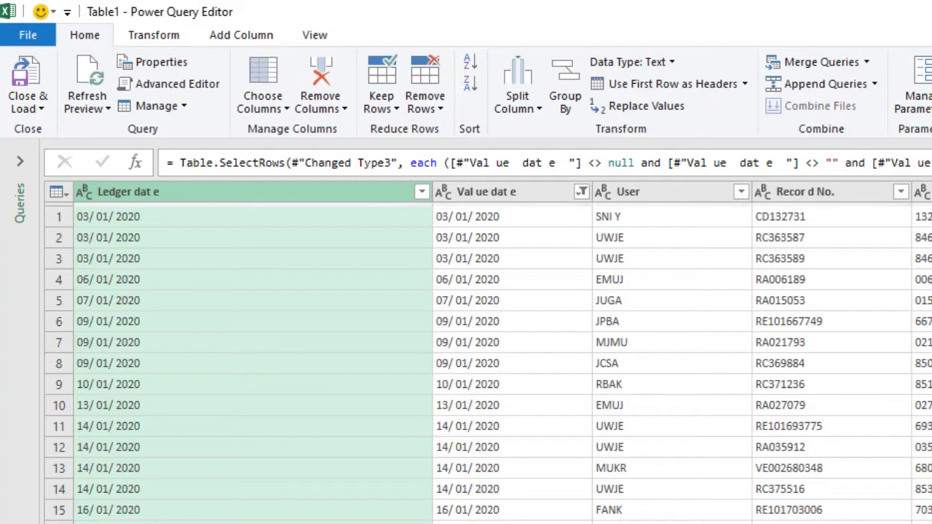
Close & Load the query into the workbook as Table1, then select the Value date column B.
click(42, 103)
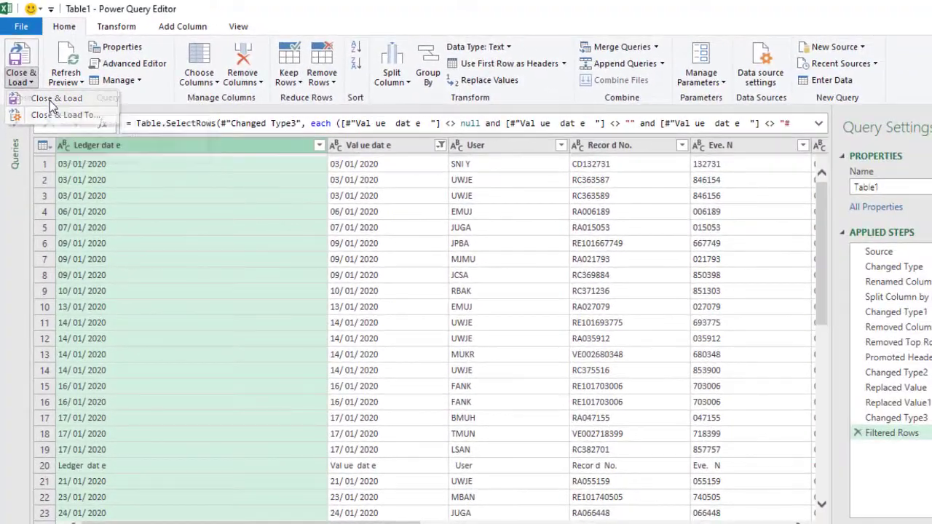
click(50, 101)
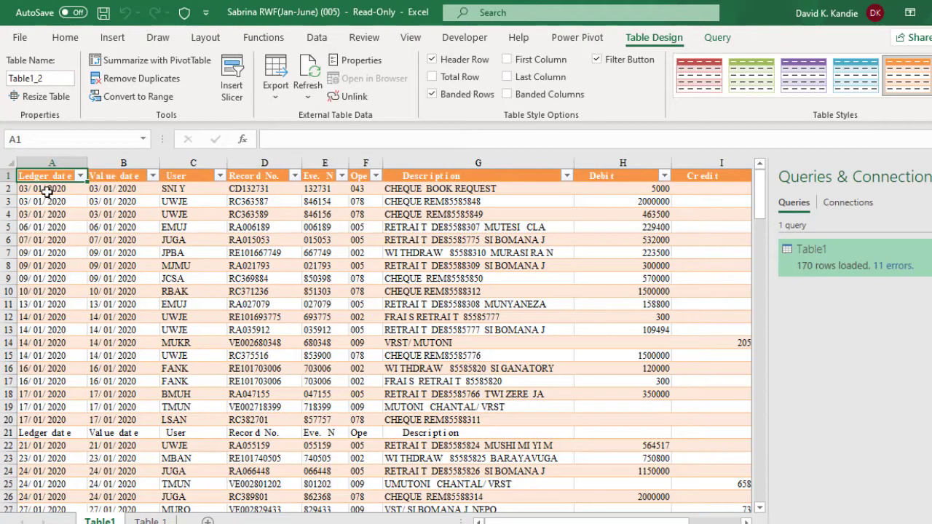
click(41, 190)
click(141, 189)
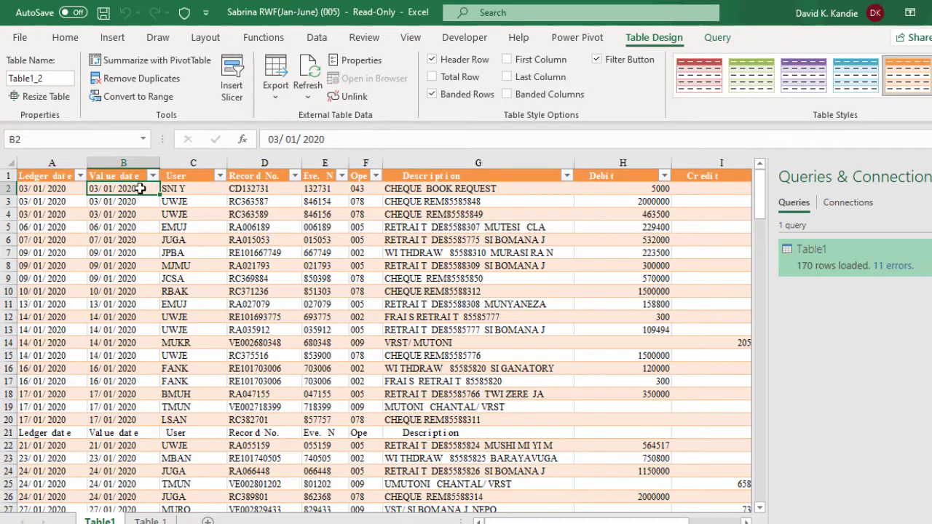
click(124, 162)
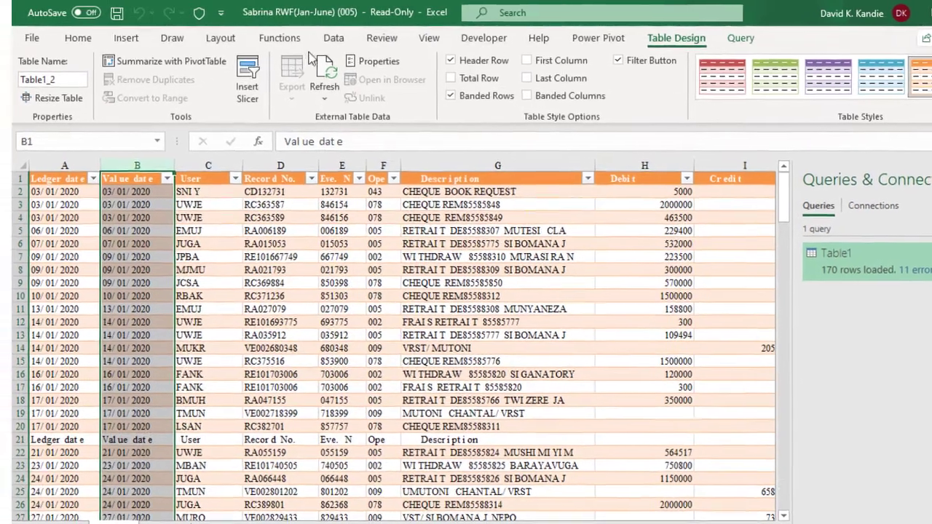
click(317, 37)
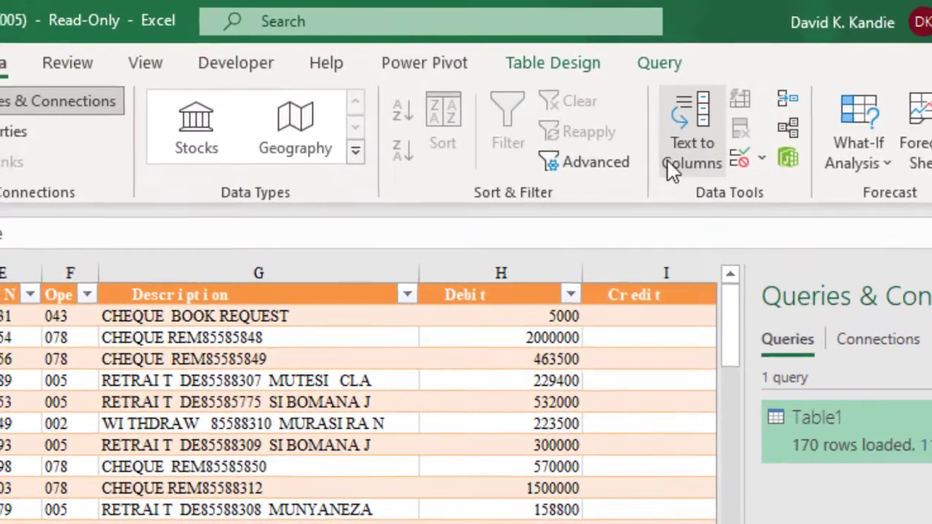
Run Text to Columns on Value date as Delimited with a custom / separator.
key(alt+a+e)
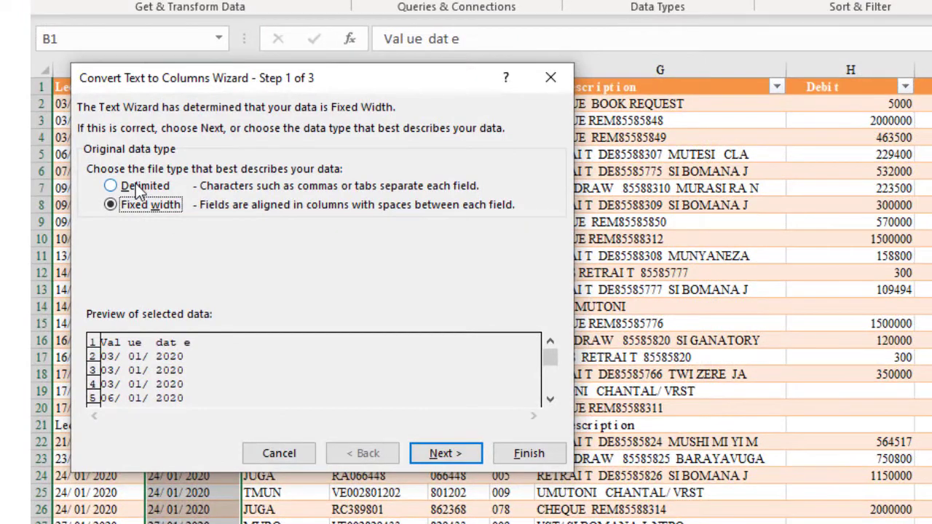
click(109, 187)
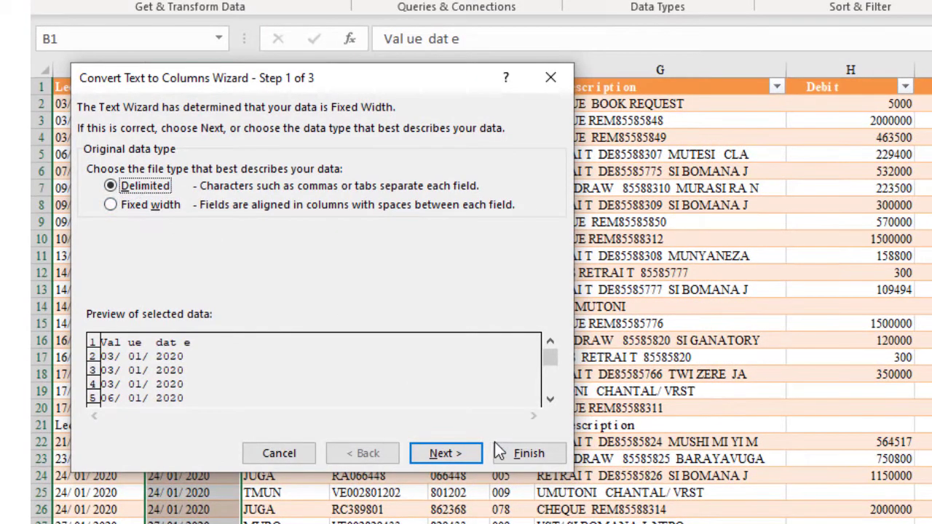
click(445, 453)
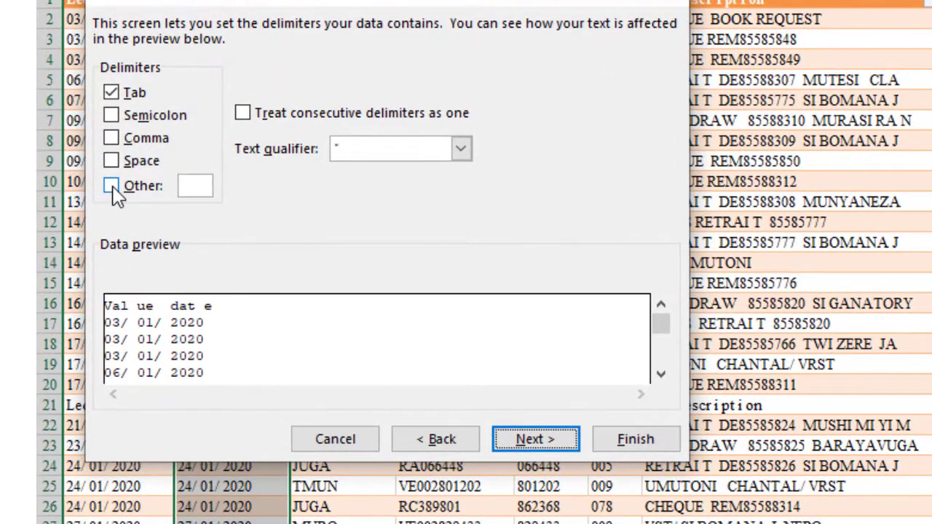
click(111, 186)
text(/)
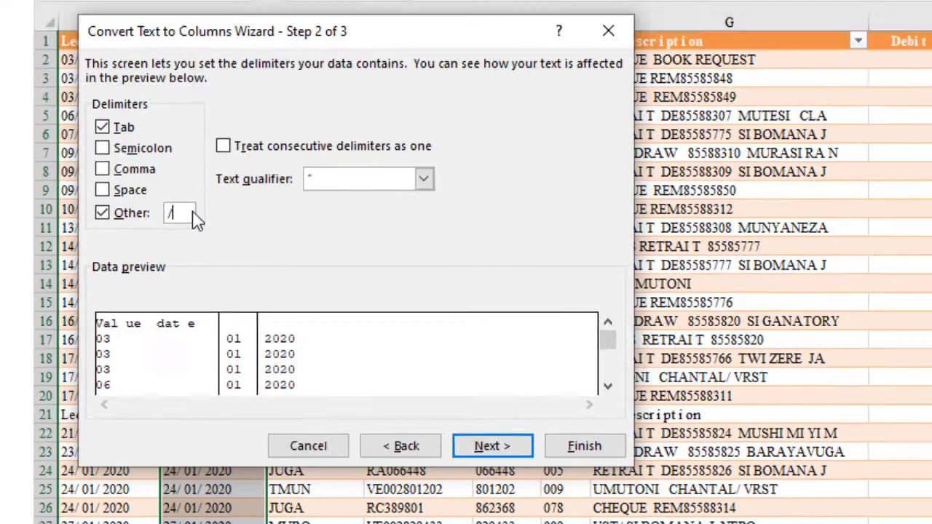
click(421, 458)
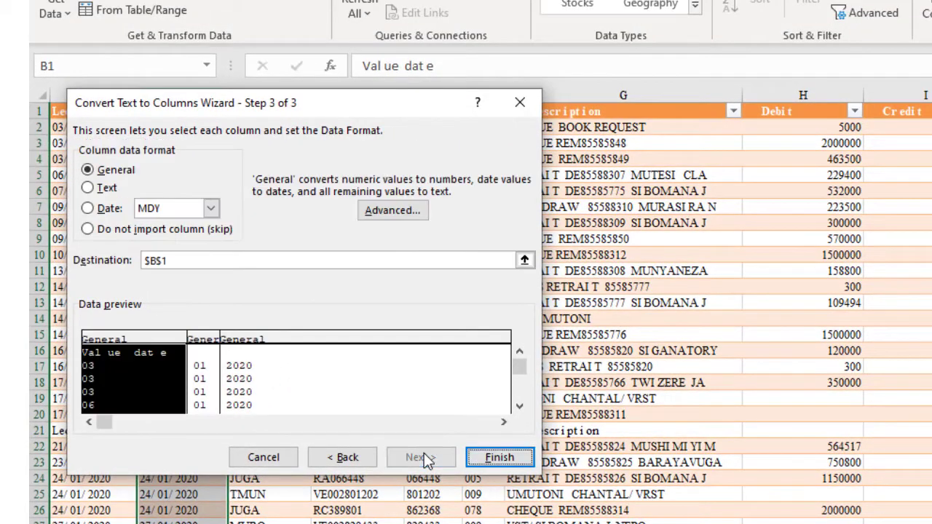
Set the destination to the empty column after Credit and finish, giving day, month and year in K, L and M.
click(233, 261)
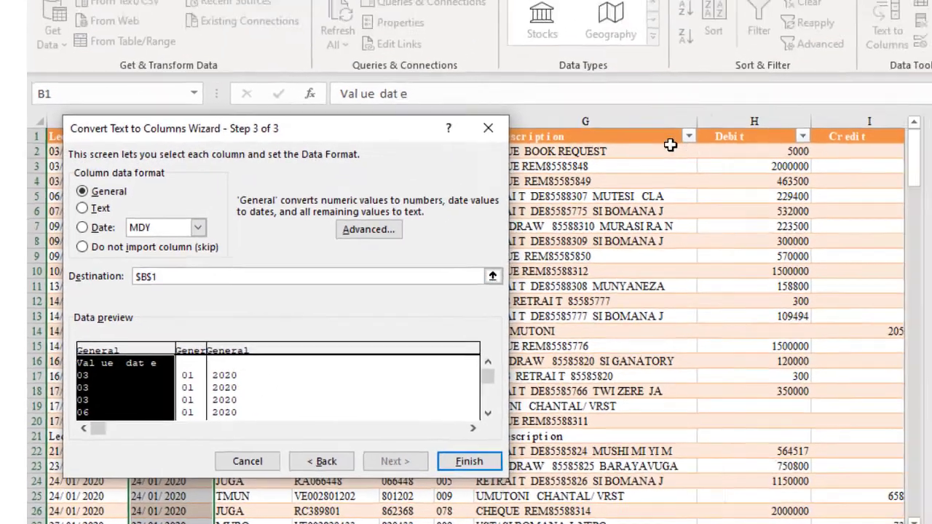
click(612, 127)
click(614, 169)
scroll(614, 176, right, 3)
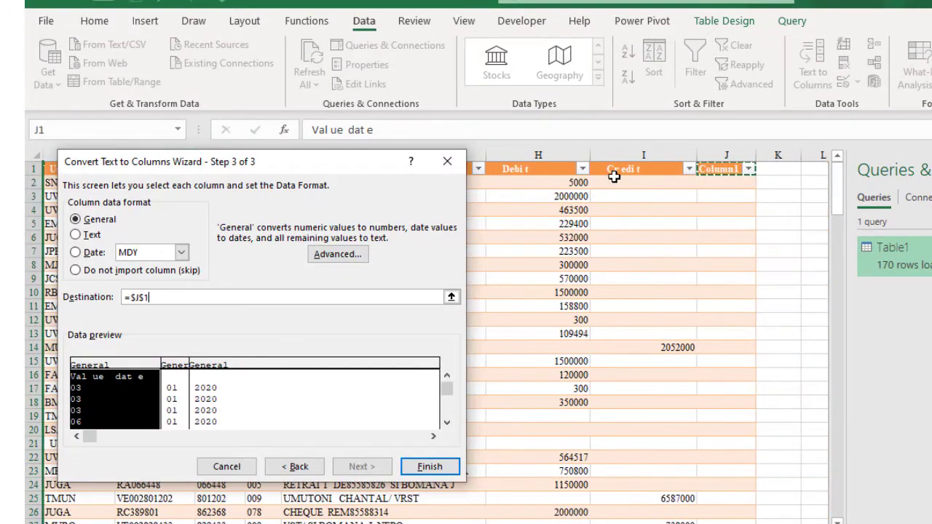
click(775, 170)
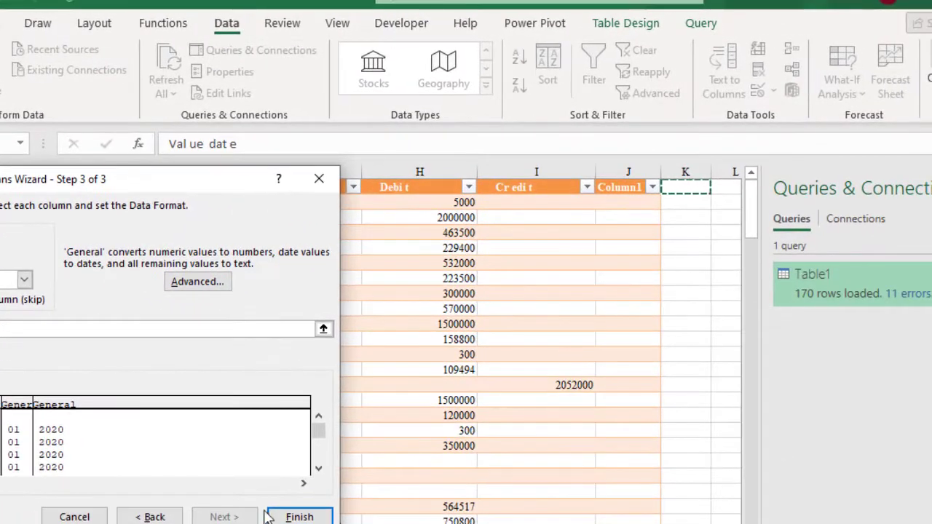
click(298, 517)
scroll(679, 202, right, 2)
In N2 enter =DATE(year, month, day) from columns M, L and K to rebuild the Value date.
click(679, 202)
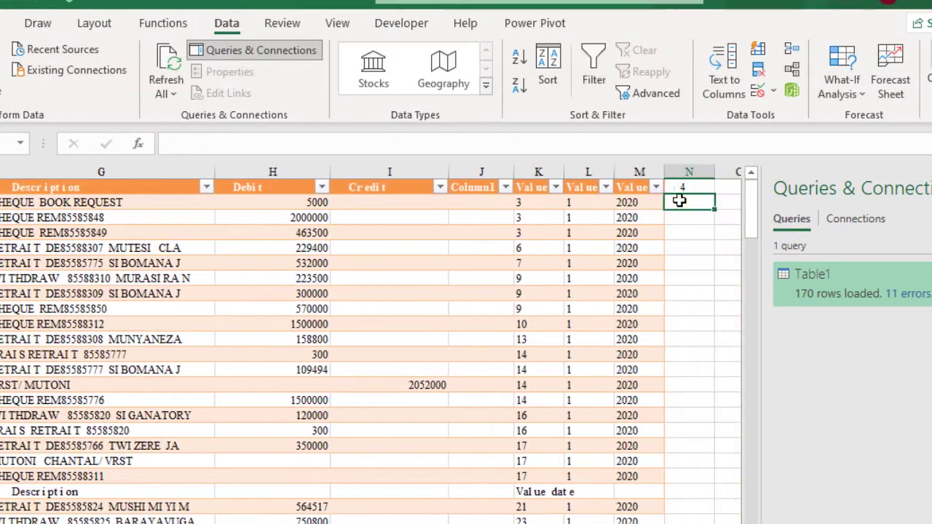
scroll(680, 202, right, 2)
text(=da)
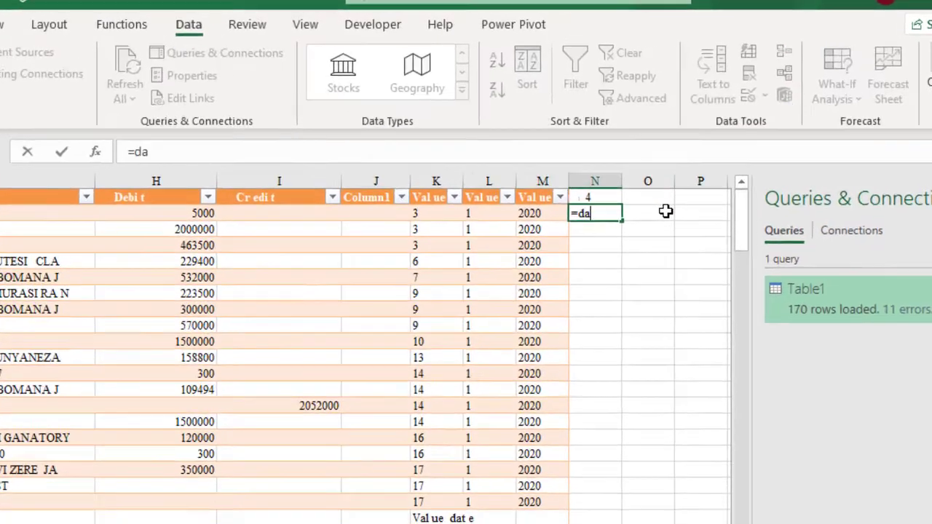
text(te()
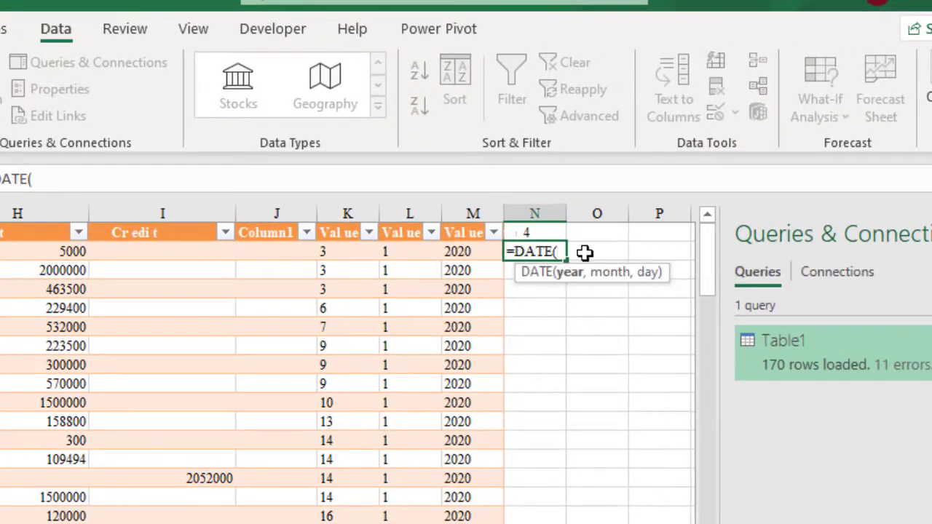
click(474, 251)
text(,)
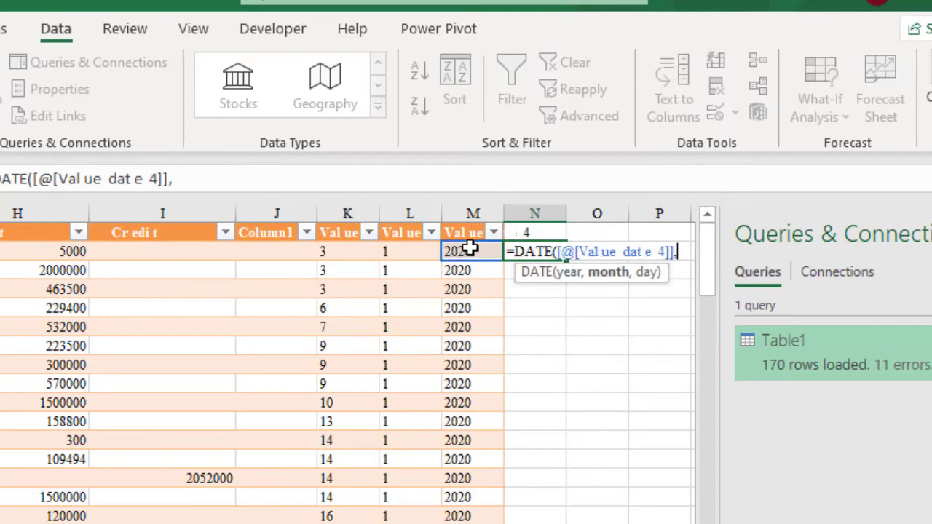
click(402, 252)
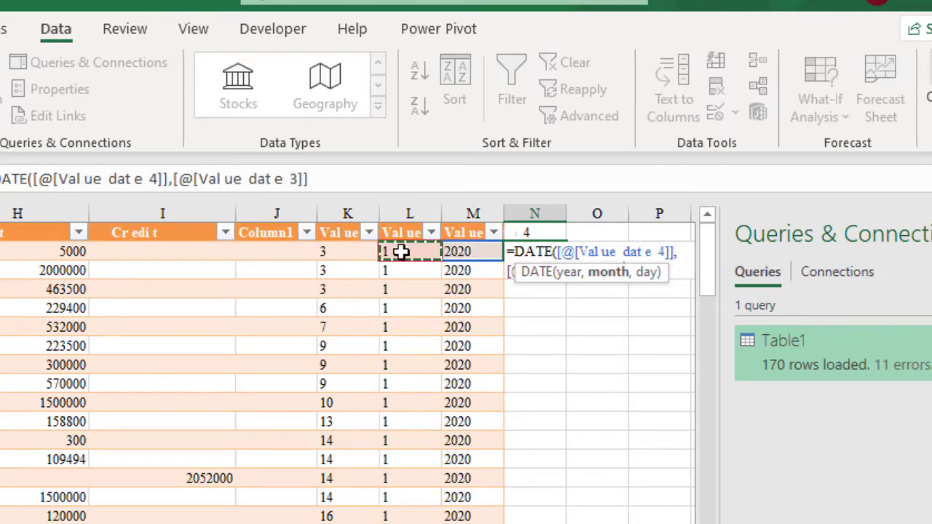
text(,)
click(325, 252)
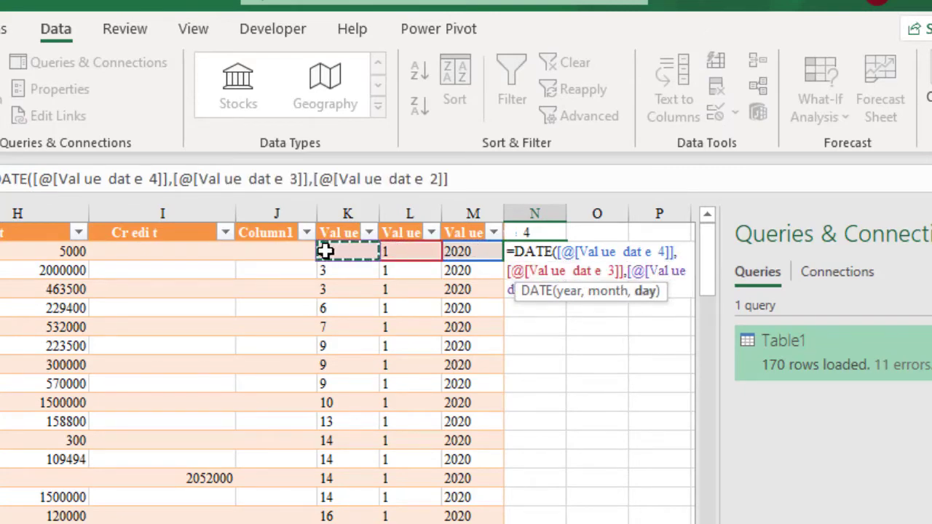
text())
key(Return)
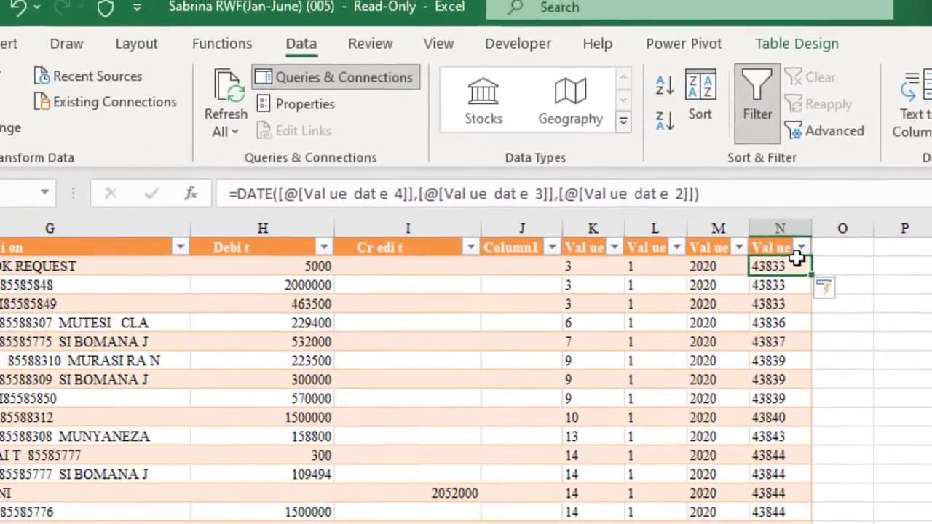
Format column N as Date and select all the rebuilt dates from N2 down.
click(780, 228)
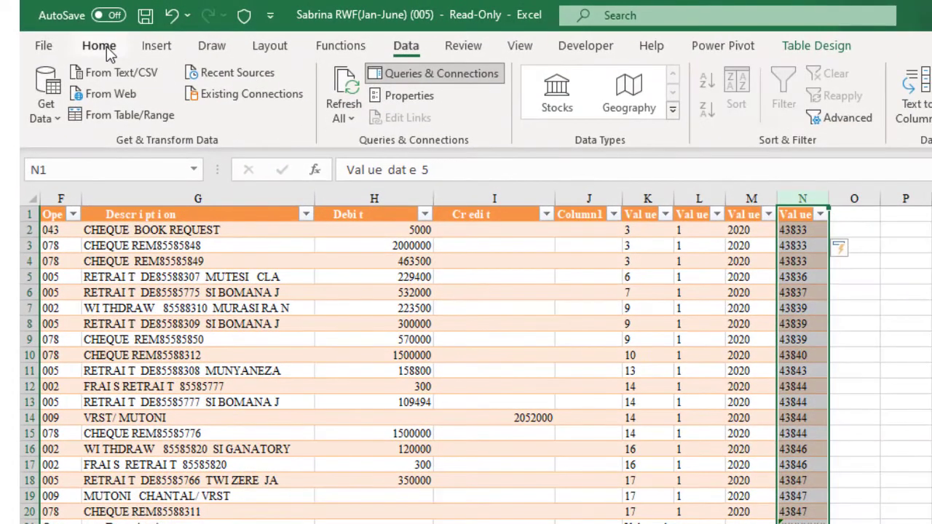
click(99, 45)
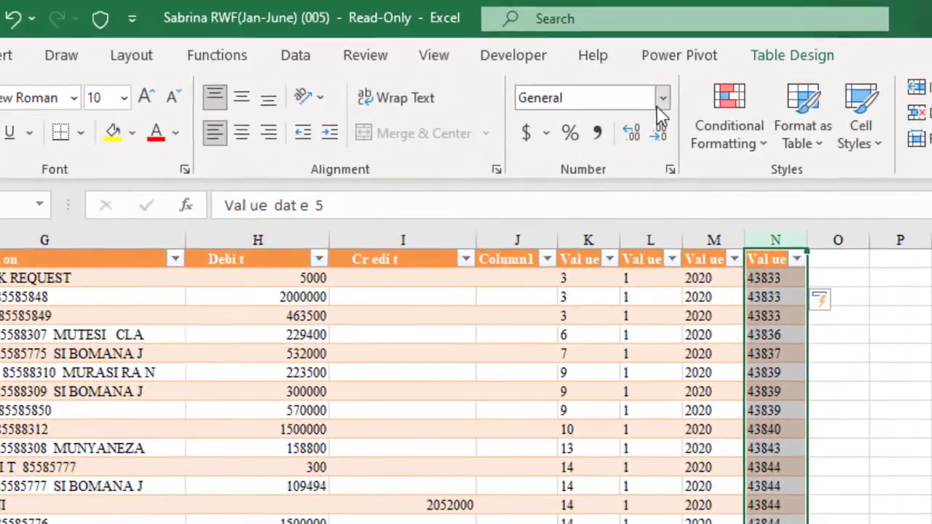
click(663, 98)
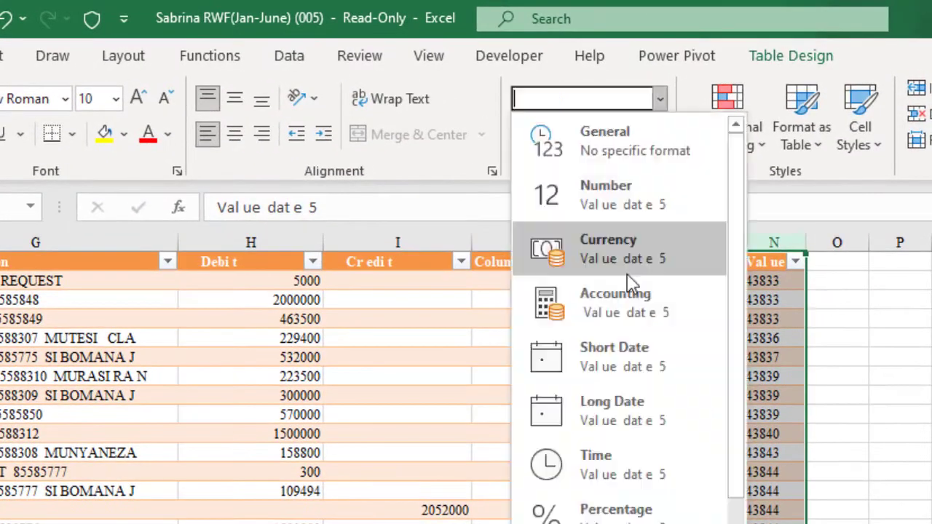
click(623, 366)
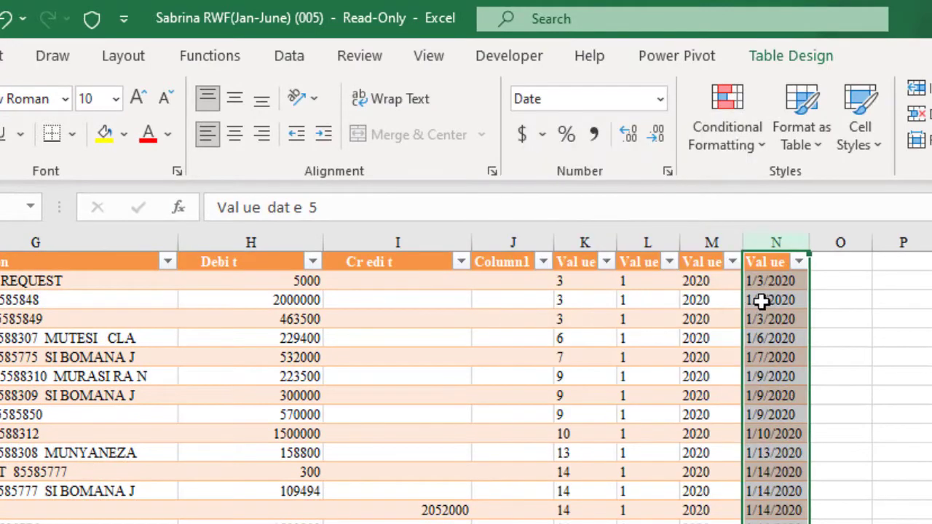
click(771, 281)
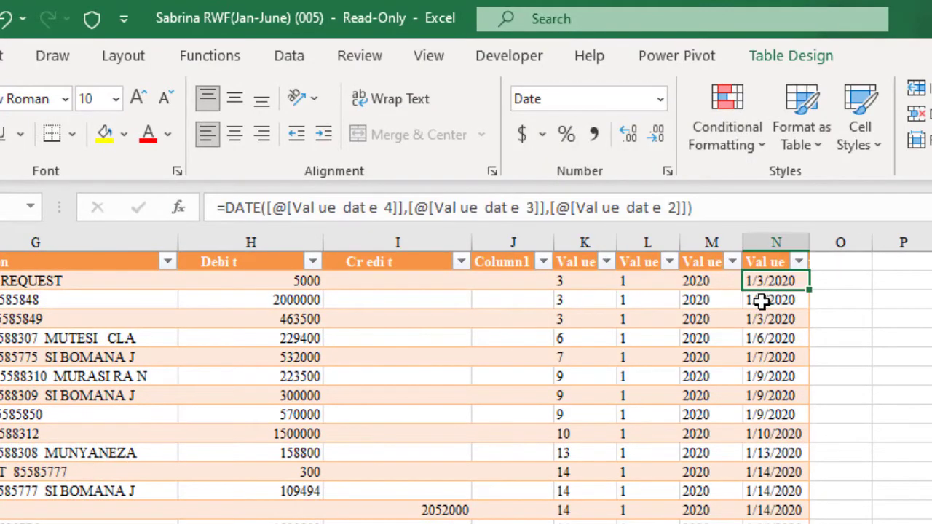
key(ctrl+shift+Down)
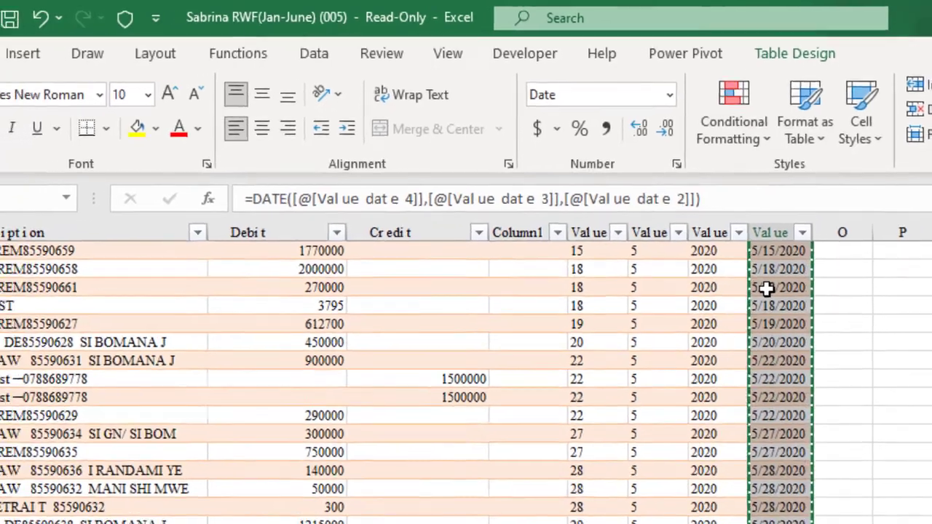
Paste the rebuilt dates as values into the Value date (B2) and Ledger date (A2) columns.
key(ctrl+Home)
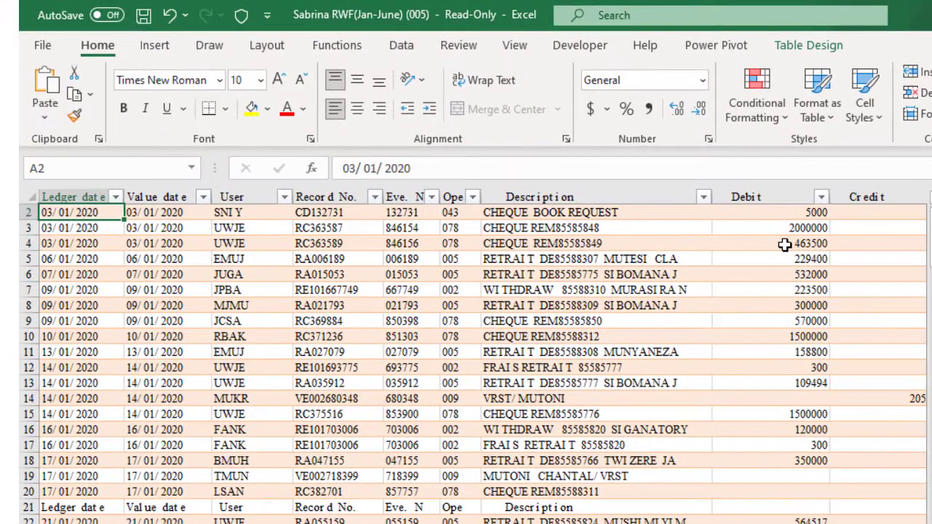
key(Right)
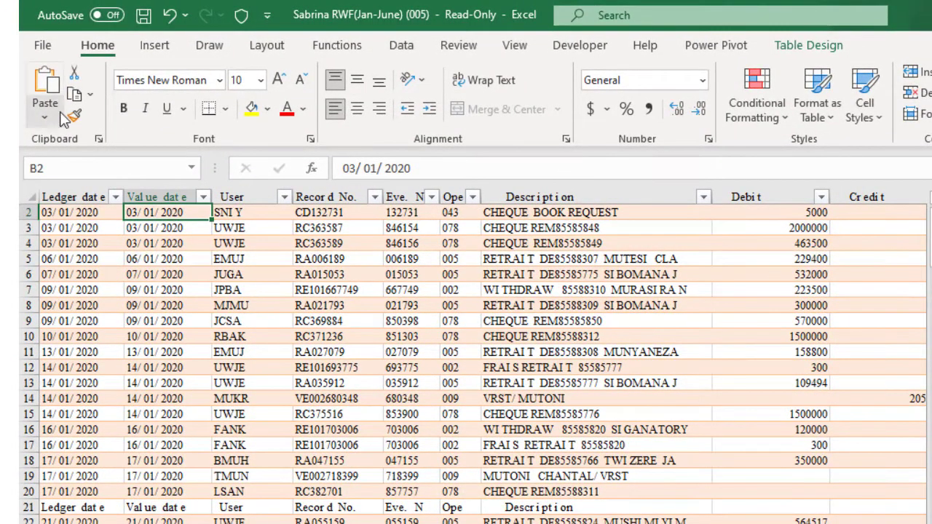
click(45, 116)
click(42, 254)
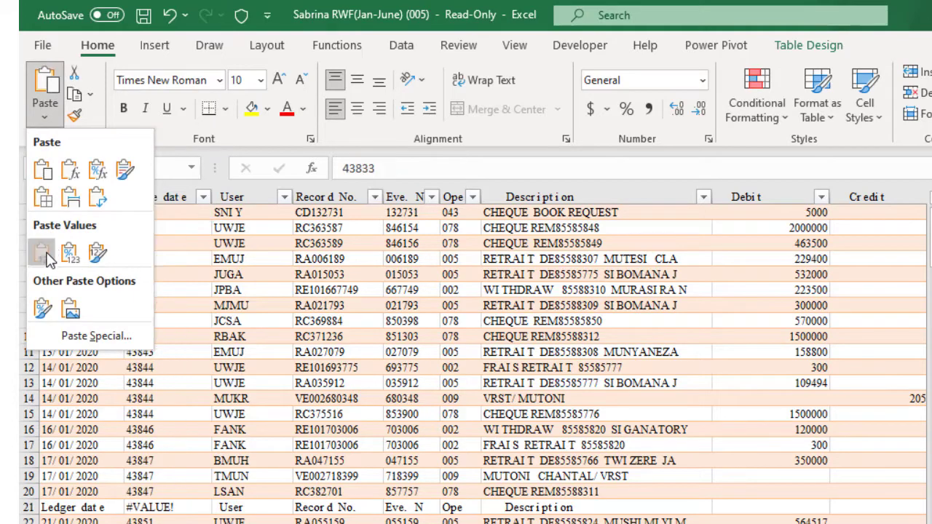
click(78, 213)
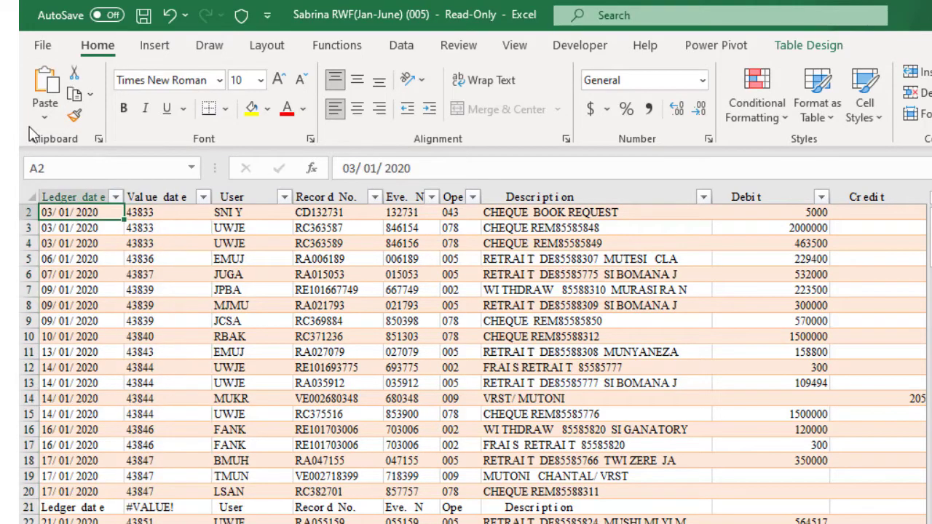
click(45, 117)
click(42, 254)
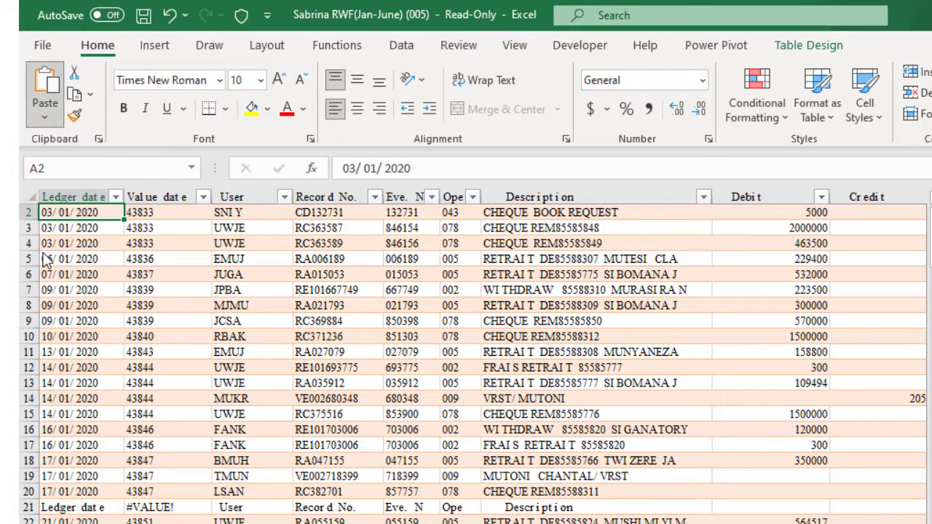
drag(67, 212, 153, 213)
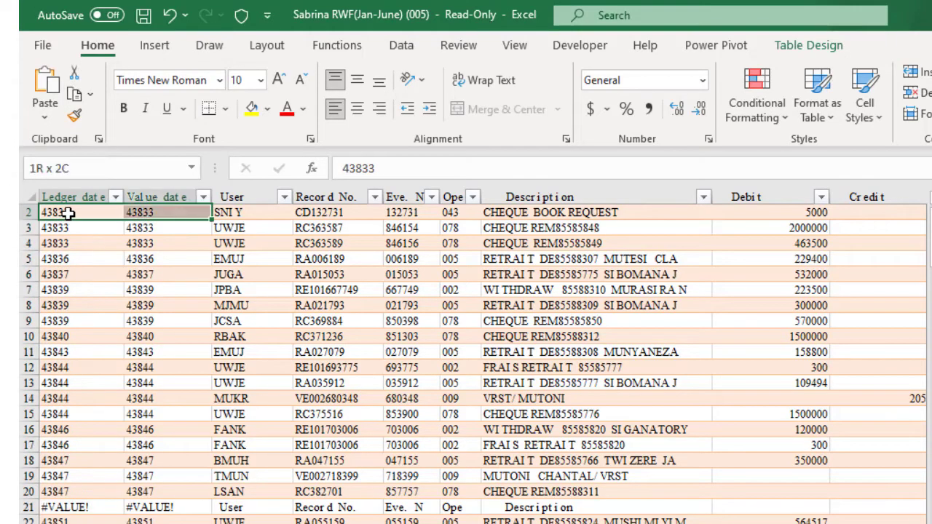
Format columns A:B down to the bottom as Short Date, e.g. 1/3/2020.
key(ctrl+shift+Down)
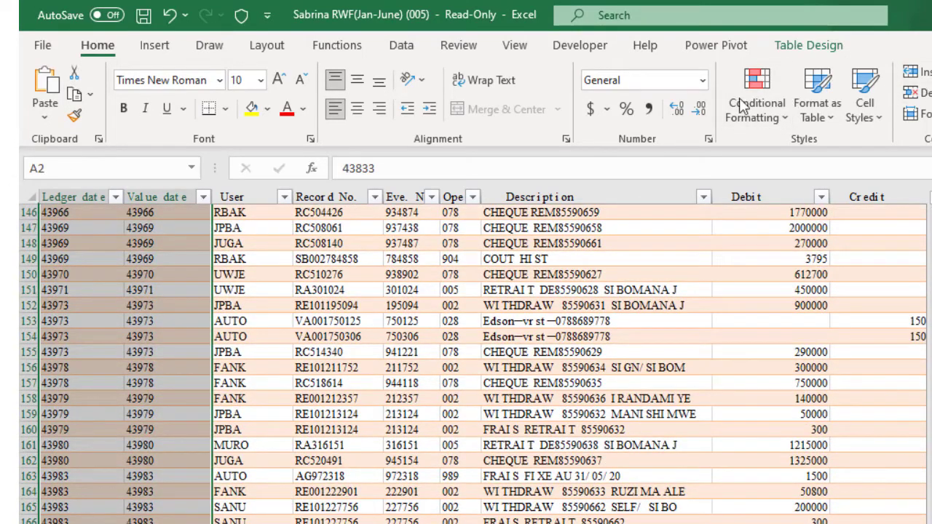
click(705, 88)
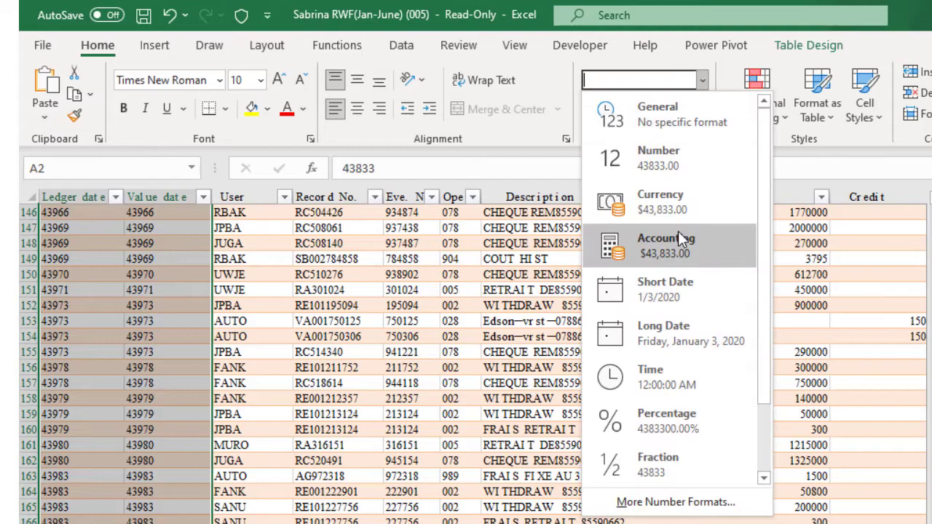
click(674, 283)
click(123, 290)
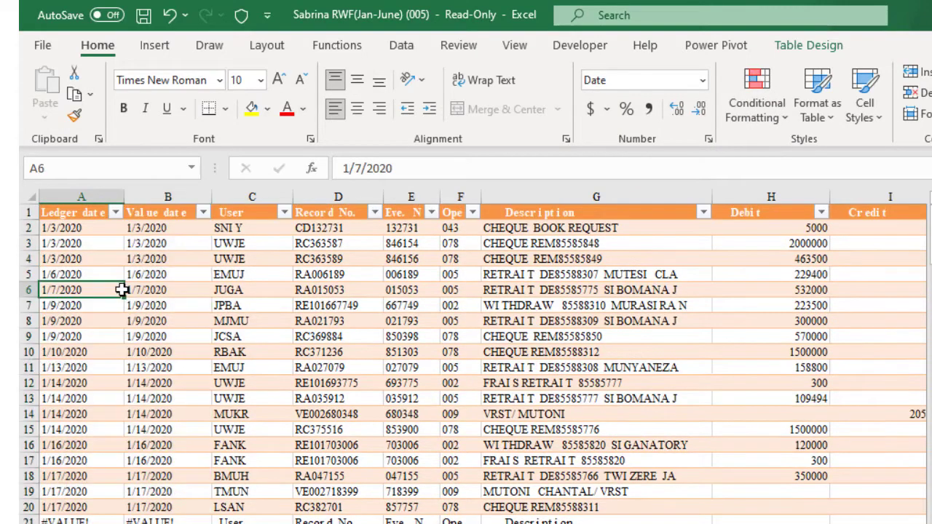
key(ctrl+Home)
Delete helper columns J through O so the table ends at the Credit column.
key(ctrl+Right)
key(Right)
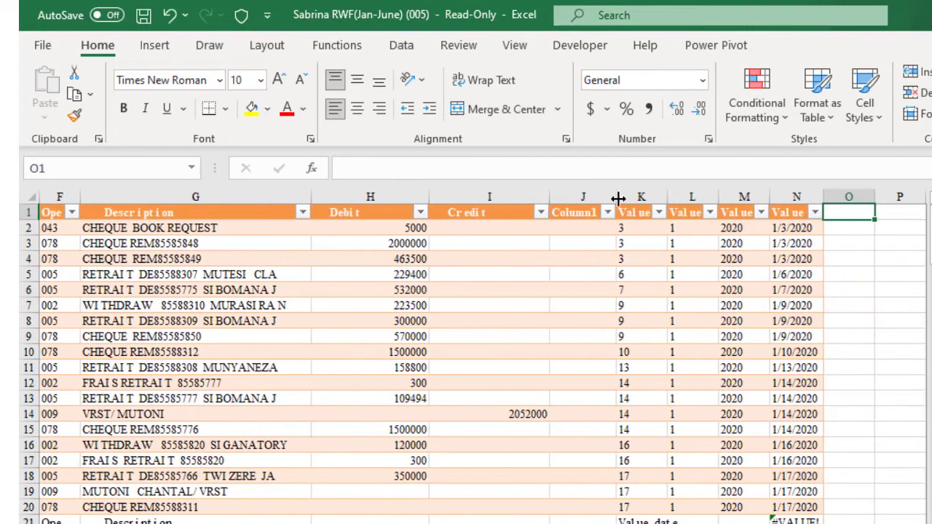
click(745, 197)
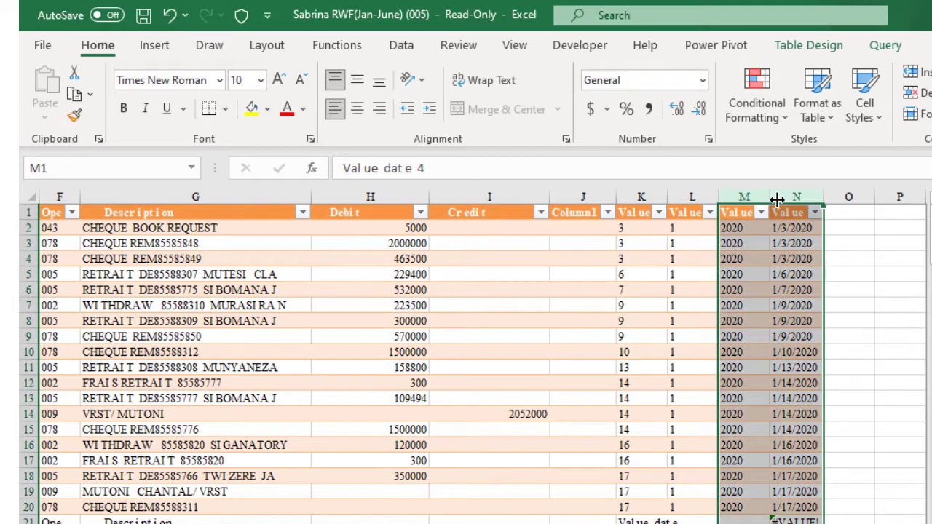
click(641, 196)
mouse_move(583, 197)
mouse_down()
mouse_move(847, 219)
mouse_move(830, 219)
mouse_up()
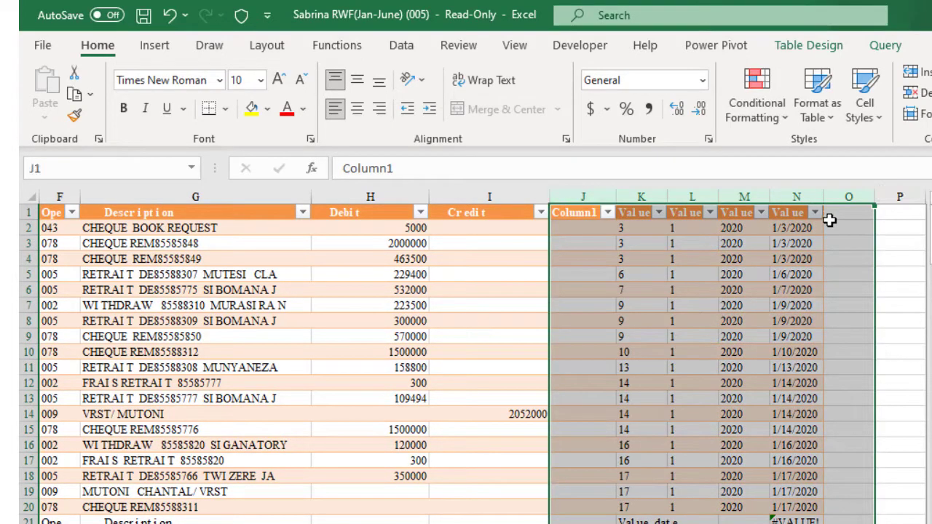
key(Delete)
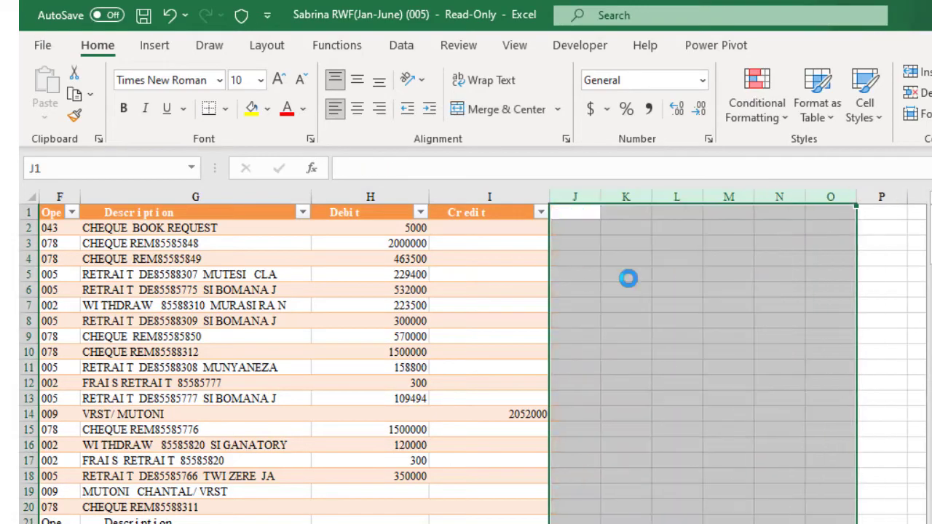
scroll(629, 278, down, 2)
scroll(524, 292, down, 2)
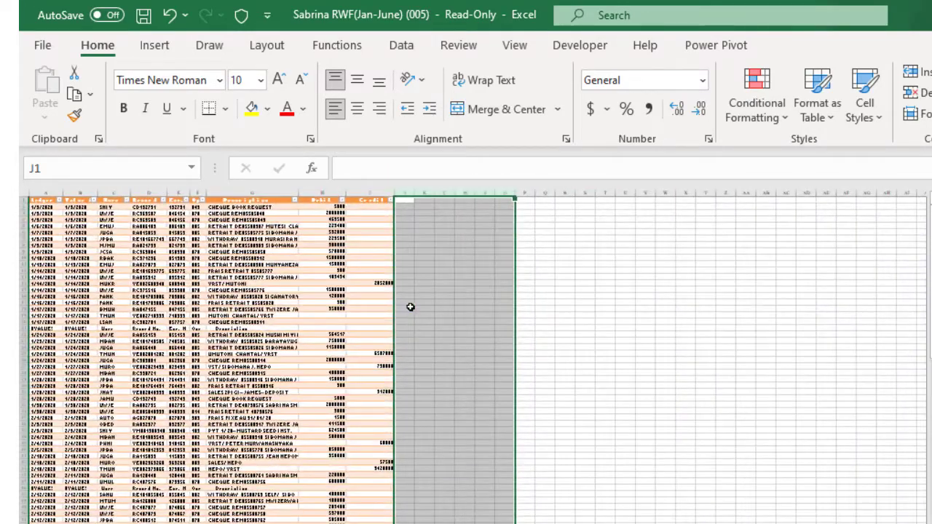